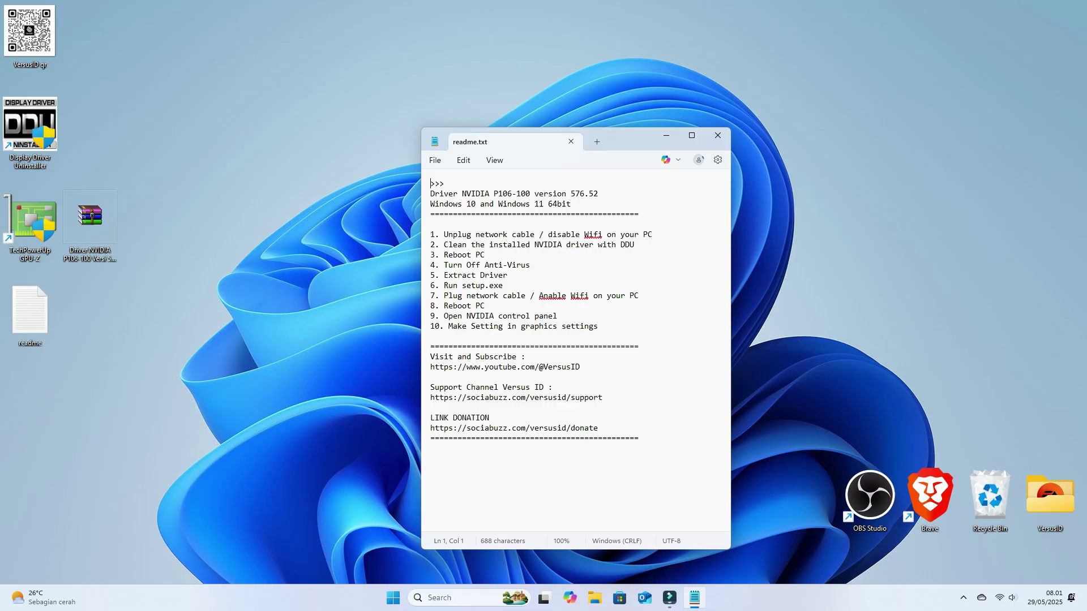
Step: Drag the readme.txt Notepad window further left on the desktop
drag(618, 128, 353, 129)
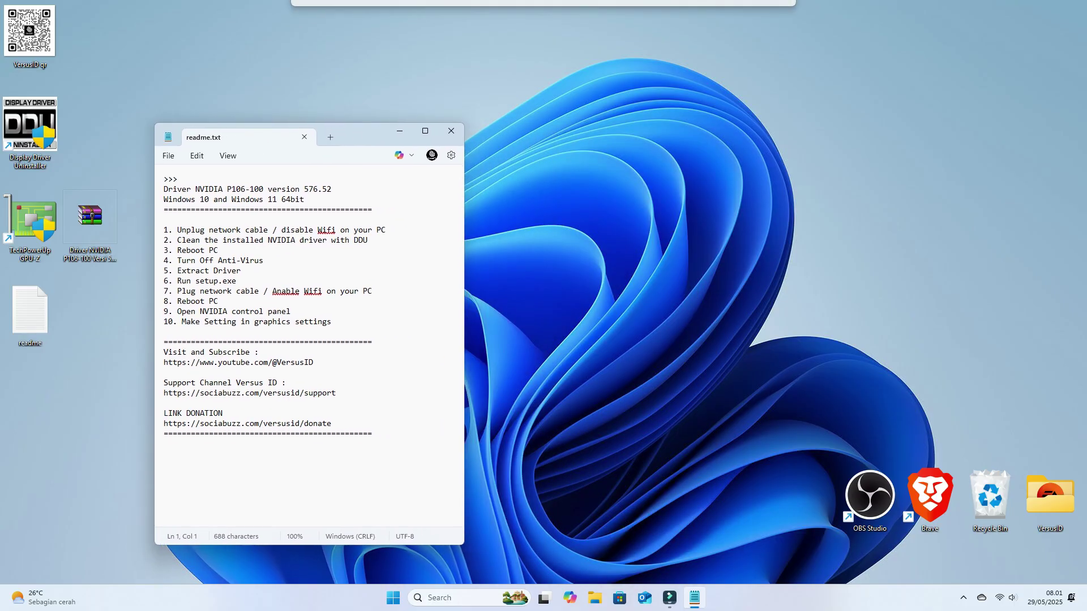
Step: Following readme step 1, switch Wi-Fi off in Quick Settings, then highlight step 2
drag(177, 230, 385, 230)
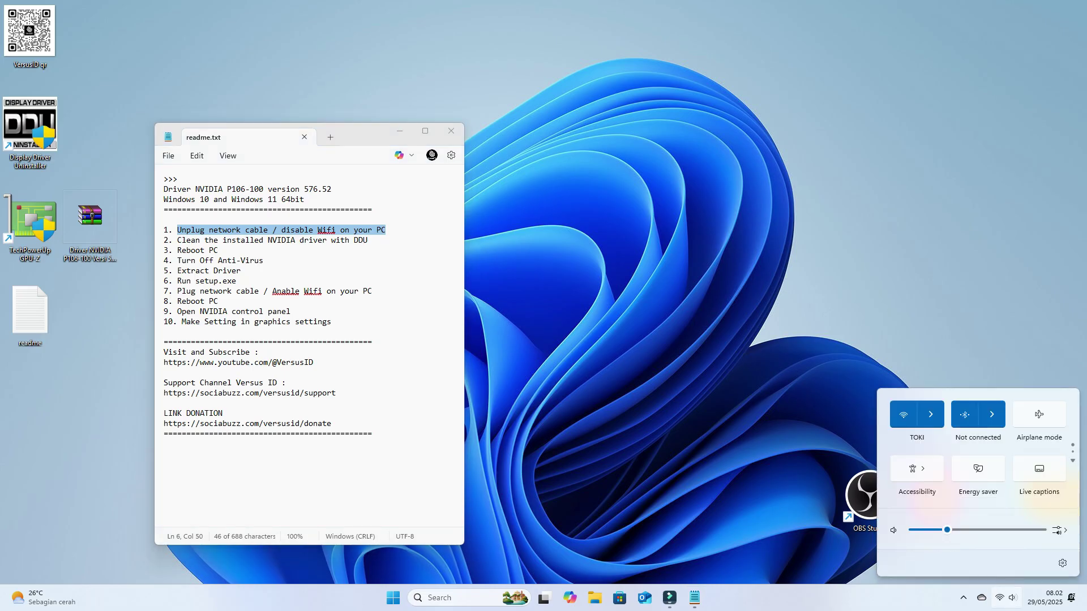
click(931, 414)
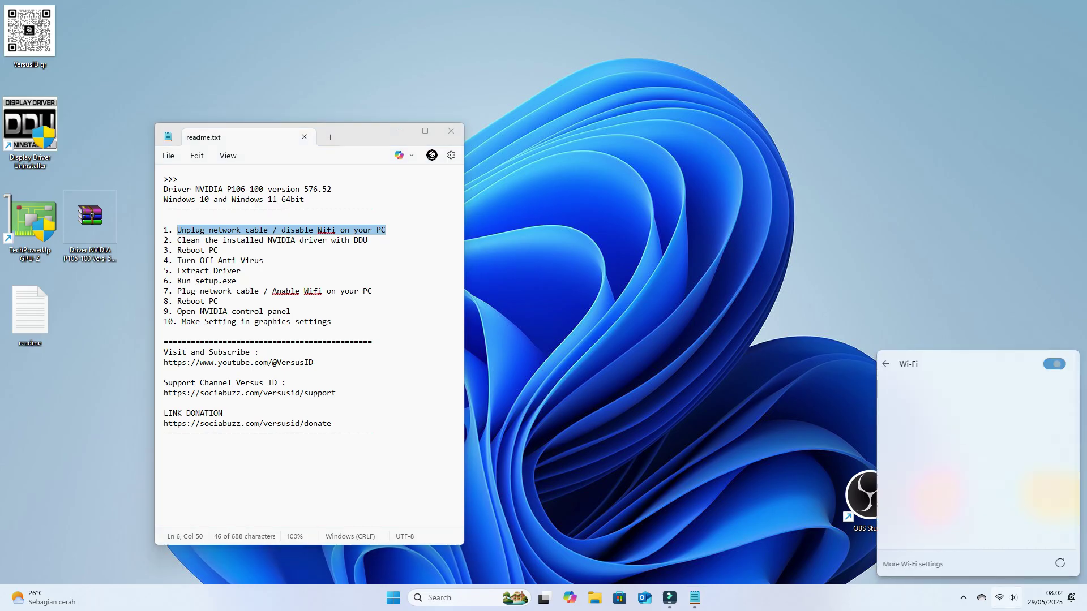
click(1058, 364)
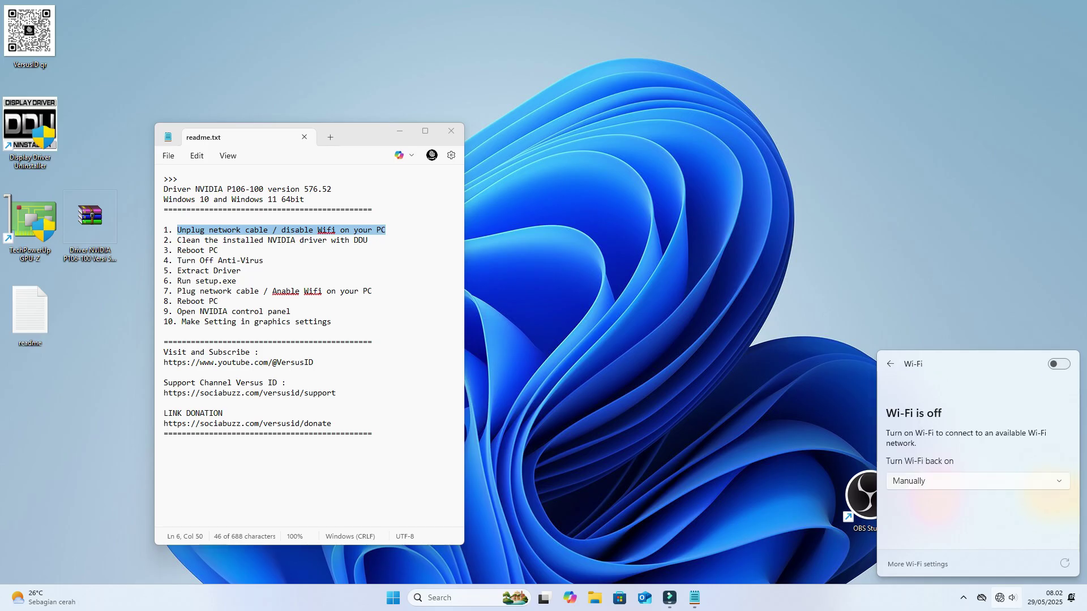
key(Escape)
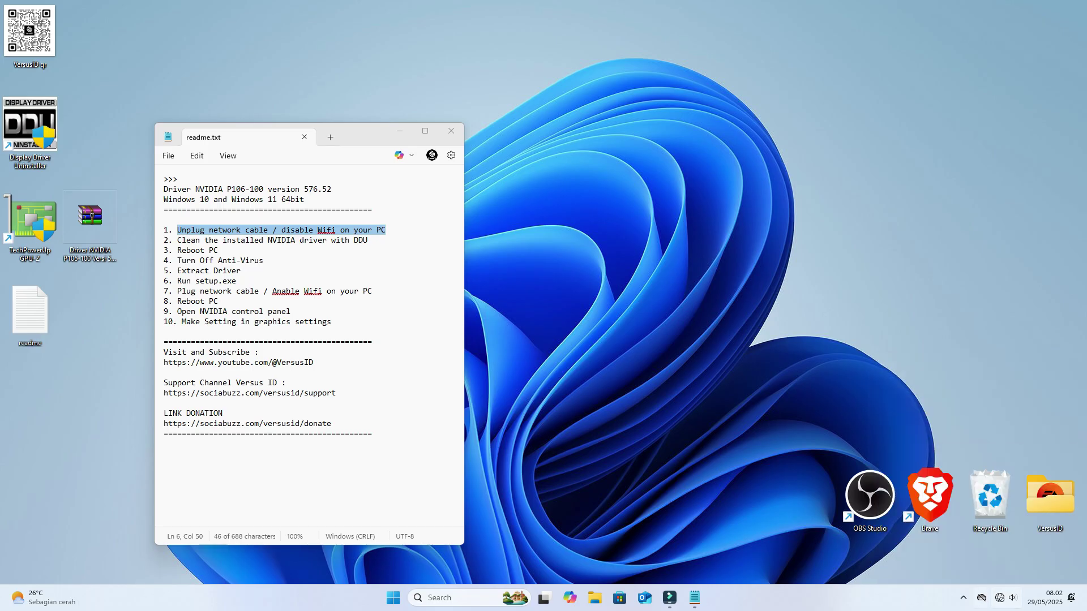
drag(173, 240, 369, 240)
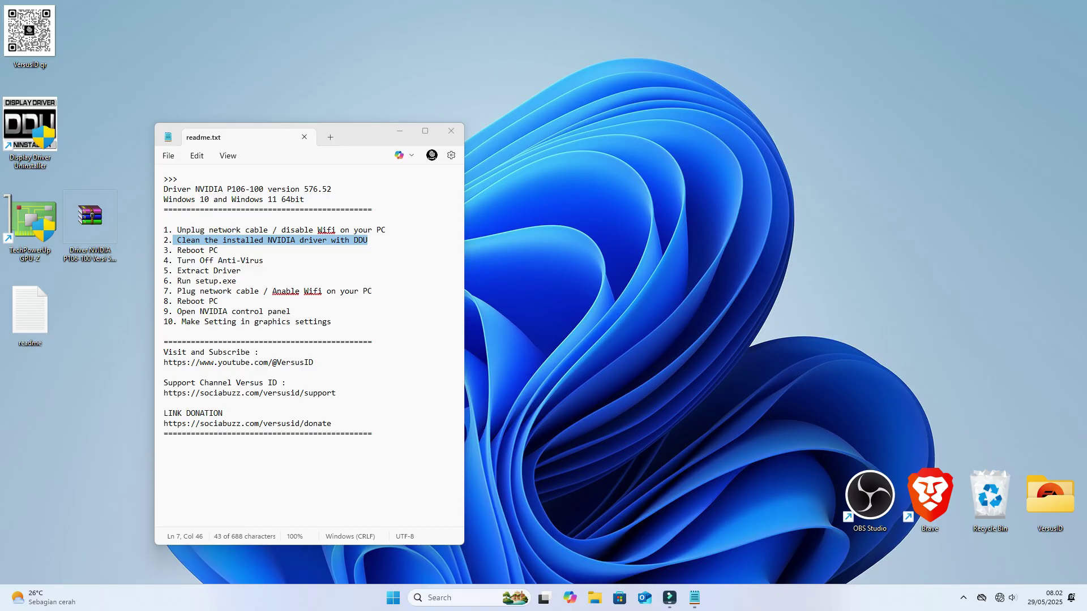
Step: Launch Display Driver Uninstaller as administrator and dismiss the Safe Mode notice
right_click(37, 127)
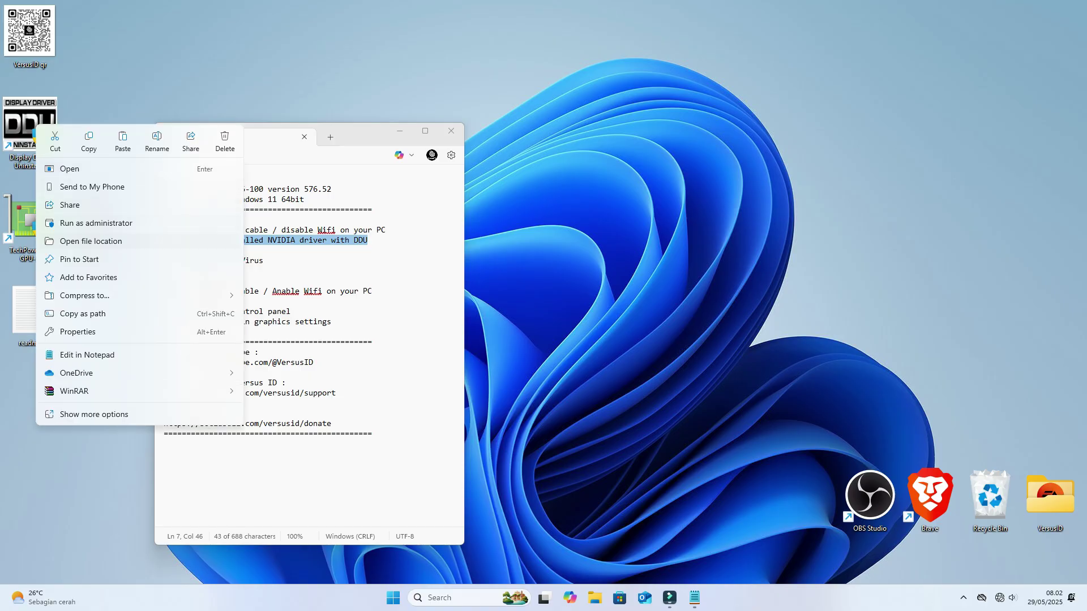
click(92, 223)
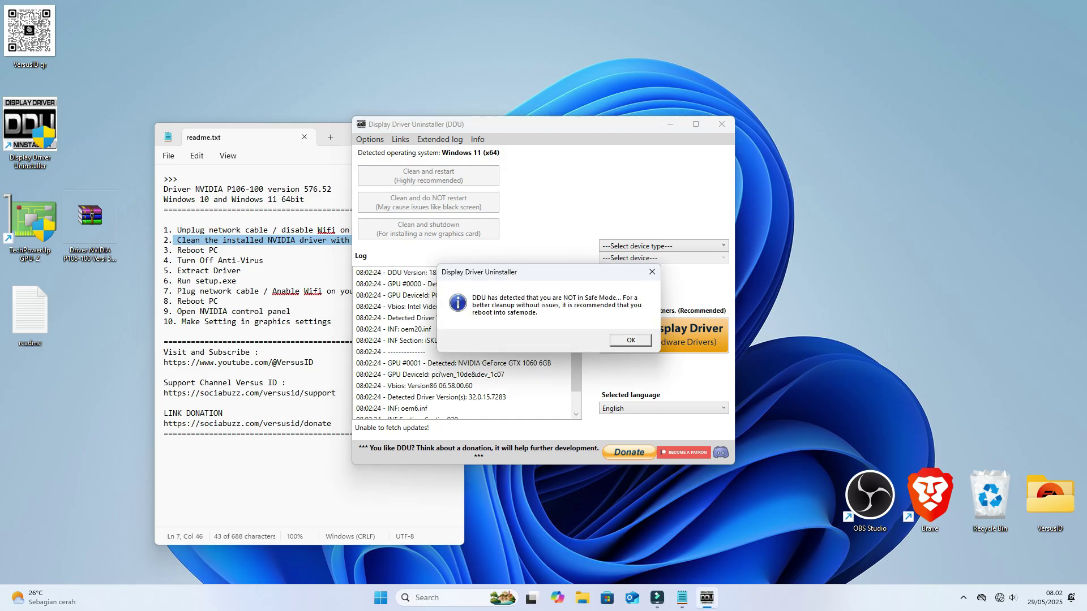
key(Return)
Step: Set device type to GPU with NVIDIA as vendor, then run Clean and restart
click(664, 246)
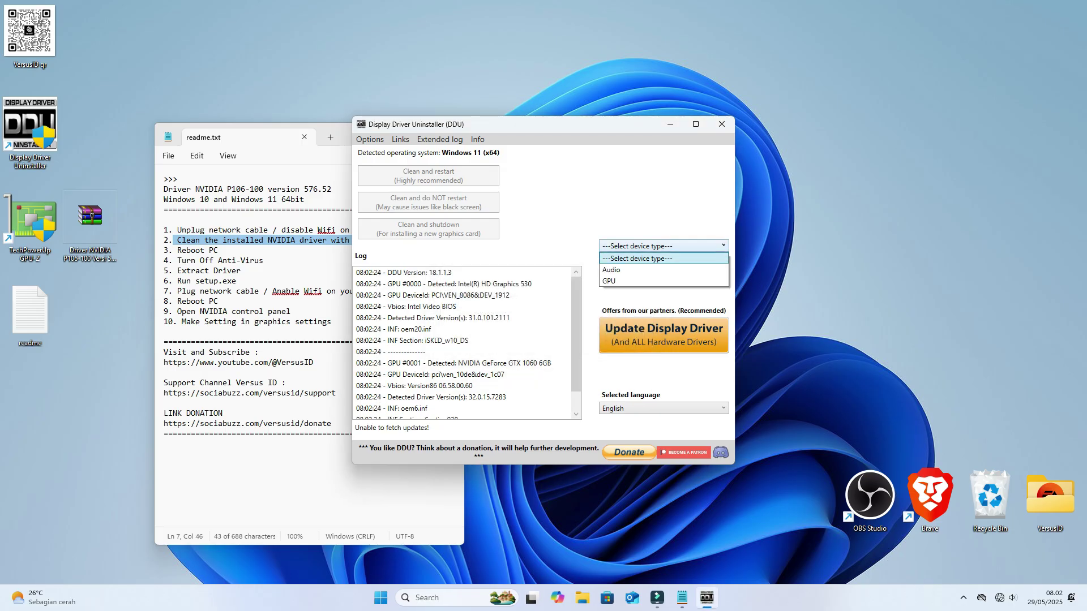
key(Down)
key(Down)
key(Return)
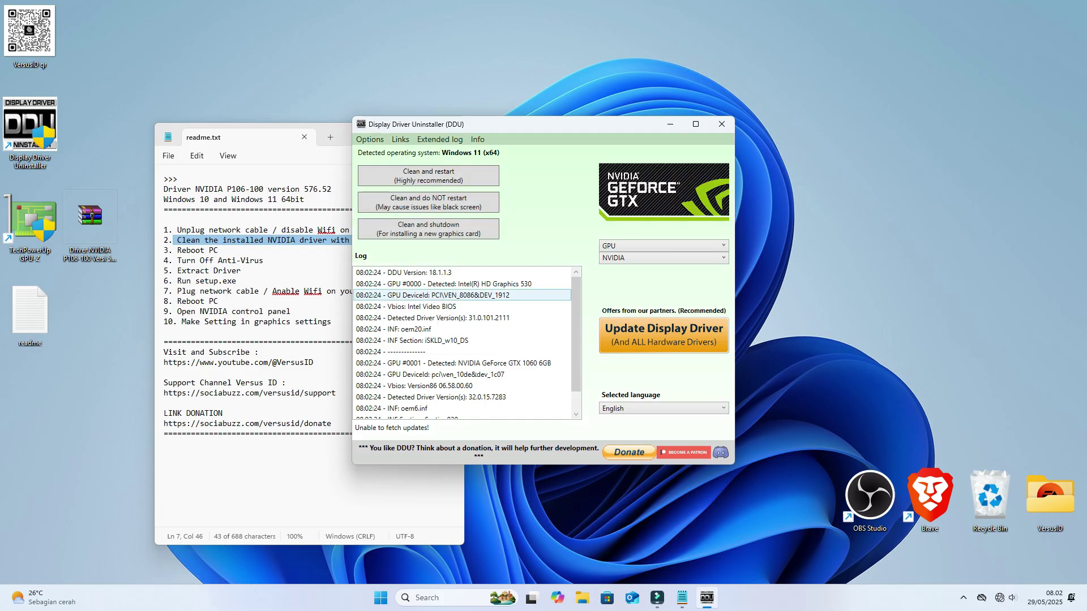
key(alt+Down)
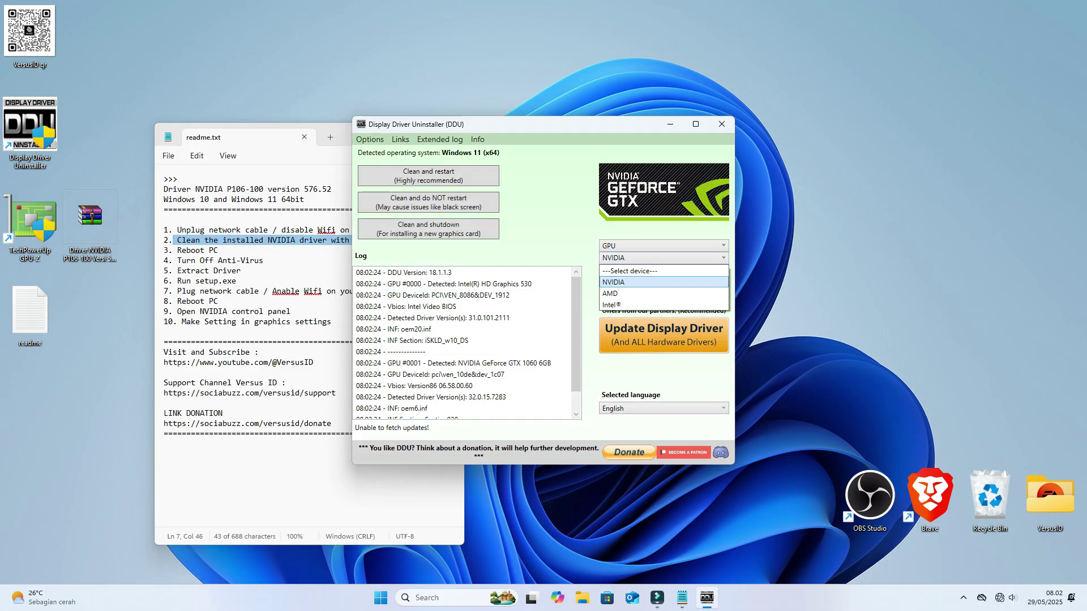
key(Return)
key(Tab)
key(Tab)
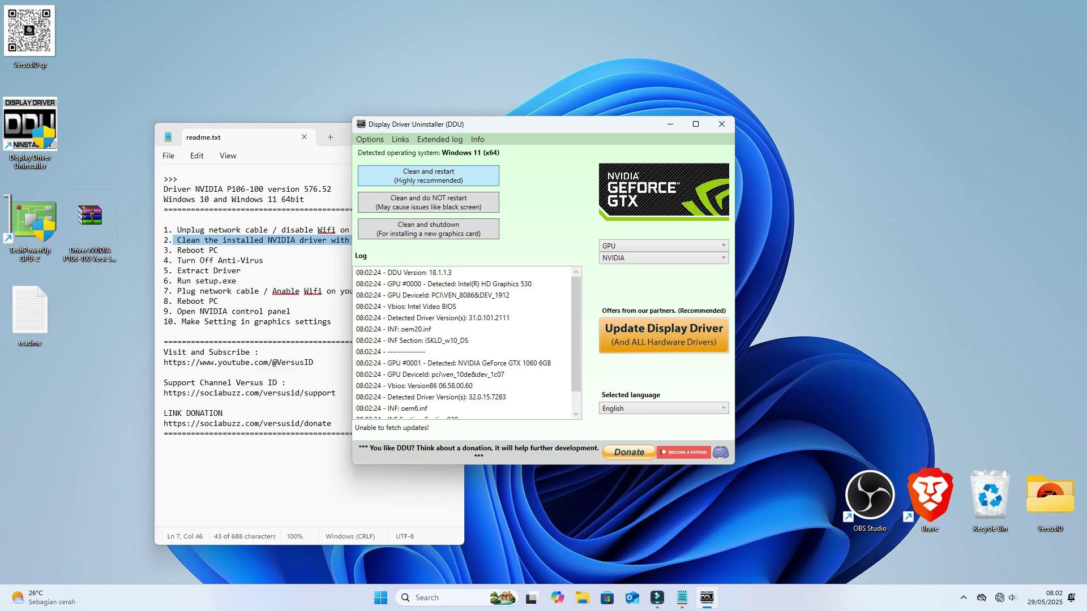
key(Return)
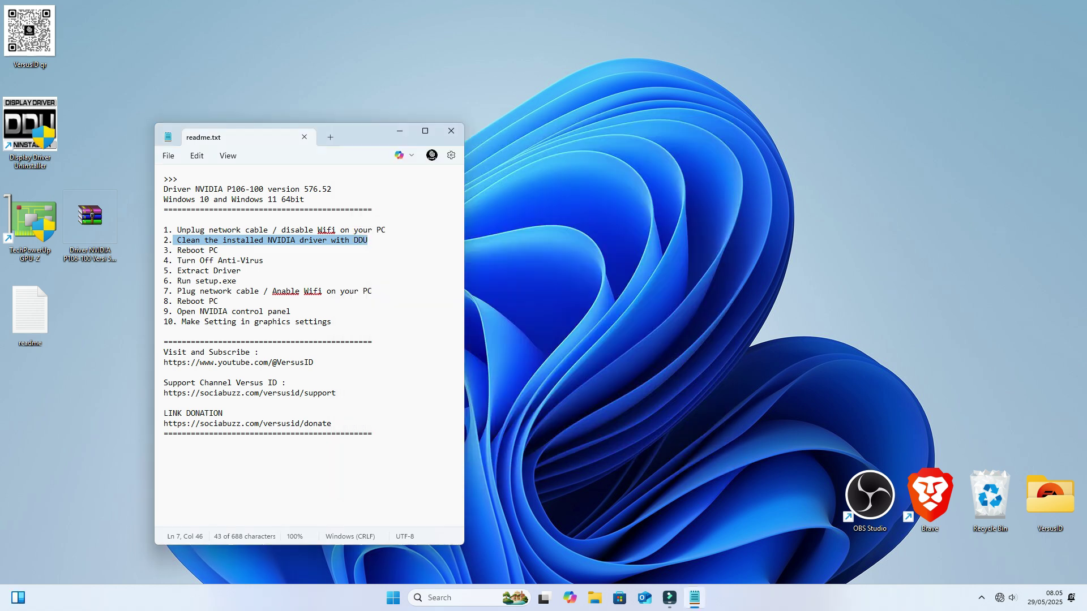
Step: Highlight the 'Turn Off Anti-Virus' step in the Notepad readme
click(177, 260)
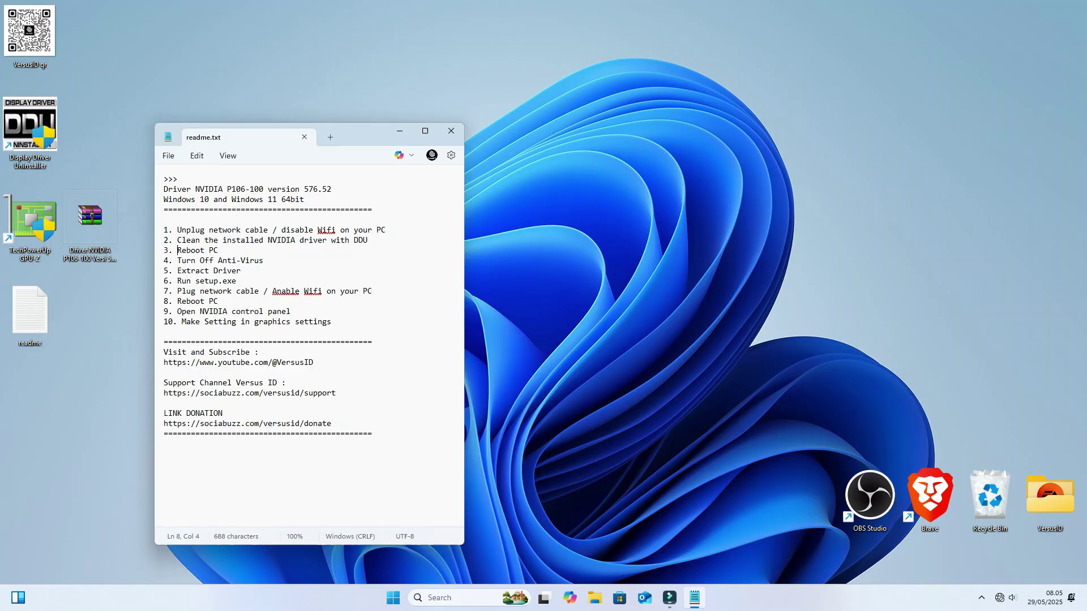
drag(177, 260, 263, 261)
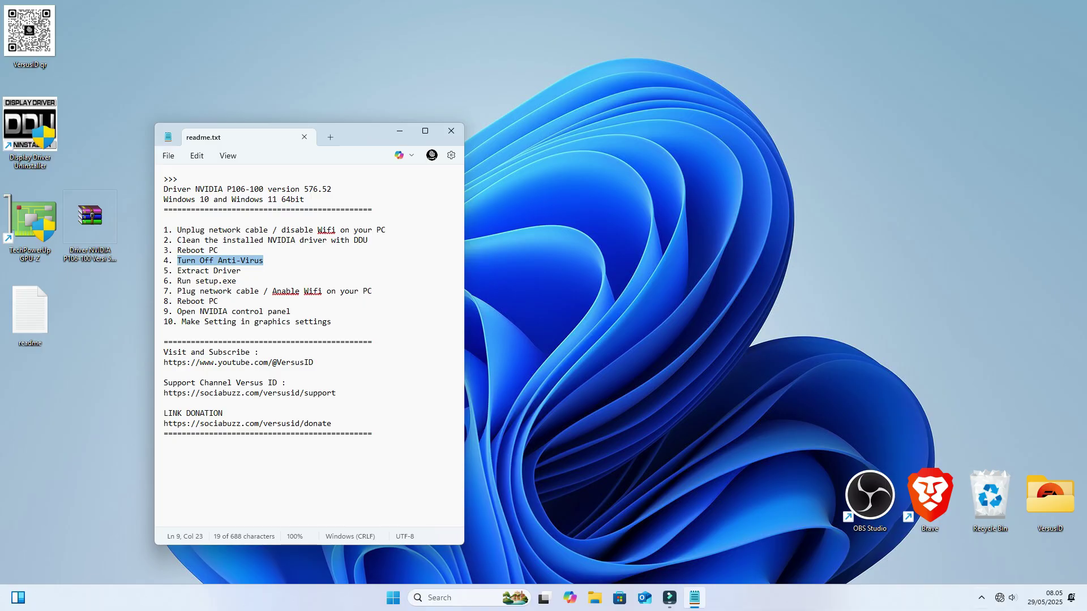
Step: Open Windows Security from the tray and go to Virus & threat protection settings
click(981, 598)
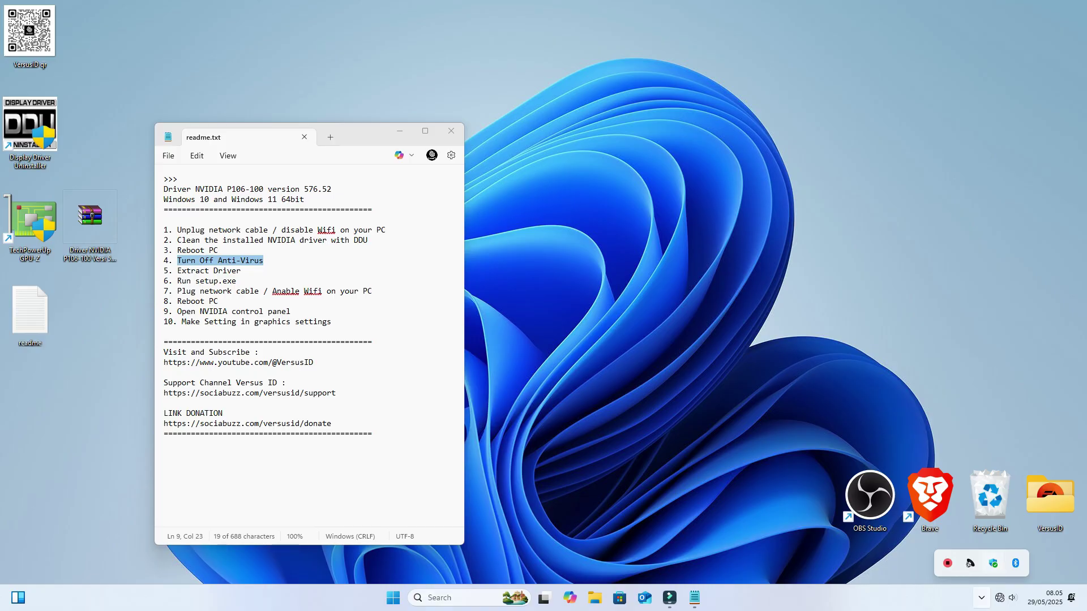
click(992, 563)
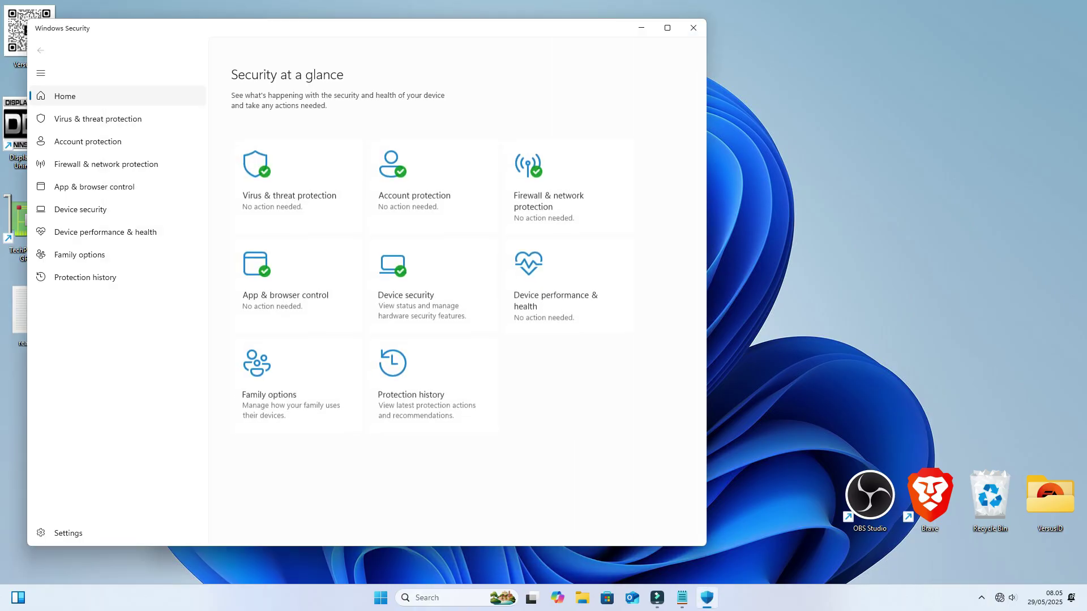
click(98, 118)
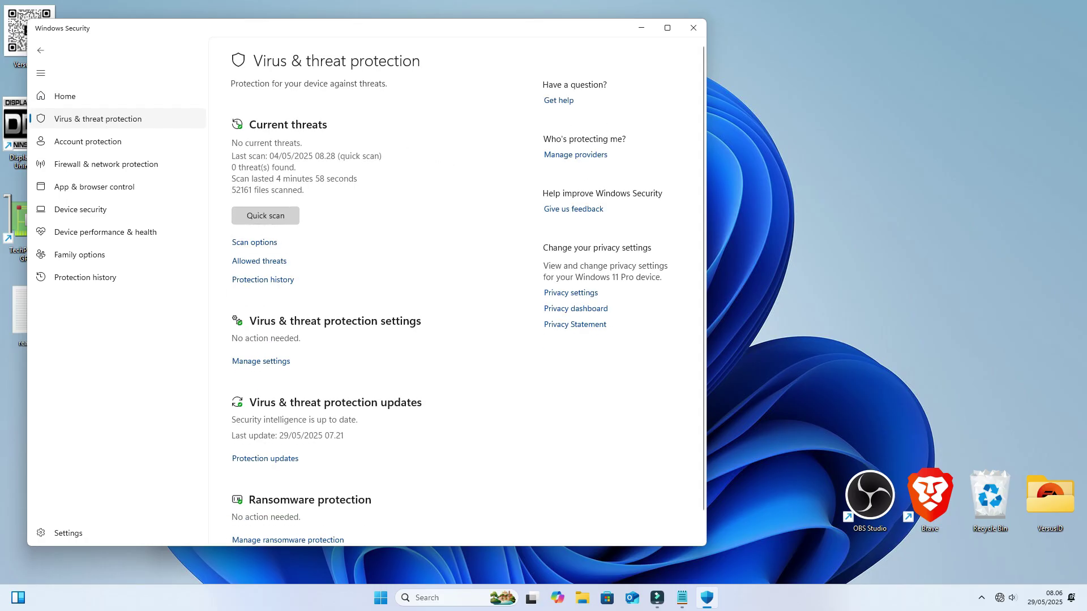
click(261, 361)
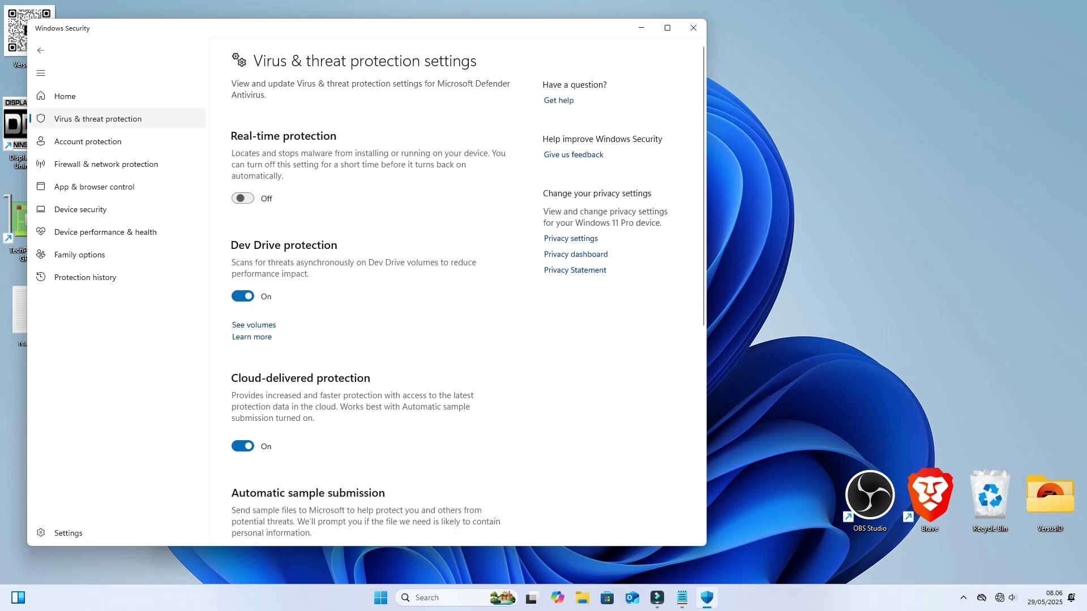
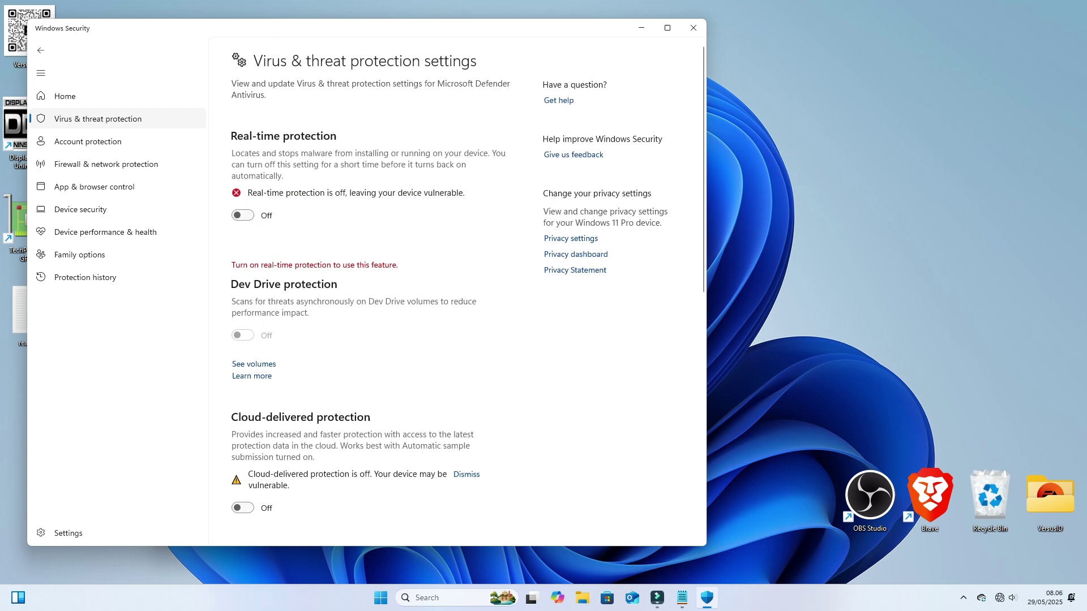
Step: Close Windows Security and highlight line 5, 'Extract Driver', in the readme
click(693, 27)
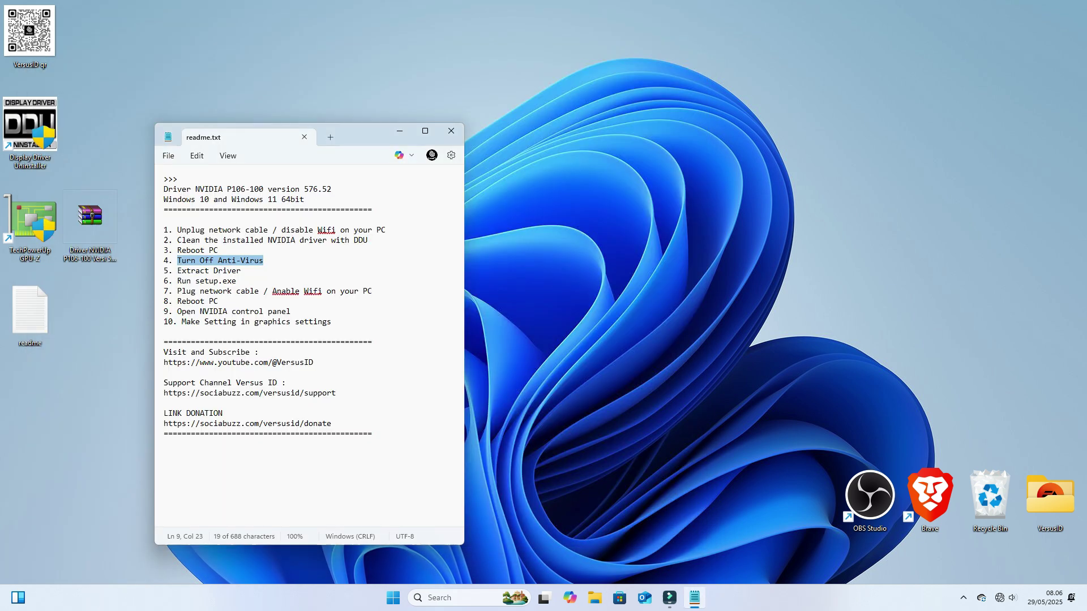
key(Down)
key(Home)
key(Right)
key(Right)
key(Right)
key(shift+Right)
key(shift+Right)
key(shift+Right)
key(shift+Right)
key(shift+Right)
key(shift+Right)
key(shift+Right)
key(shift+Right)
key(shift+Right)
key(shift+Right)
key(shift+Right)
key(shift+Right)
key(shift+Right)
key(shift+Right)
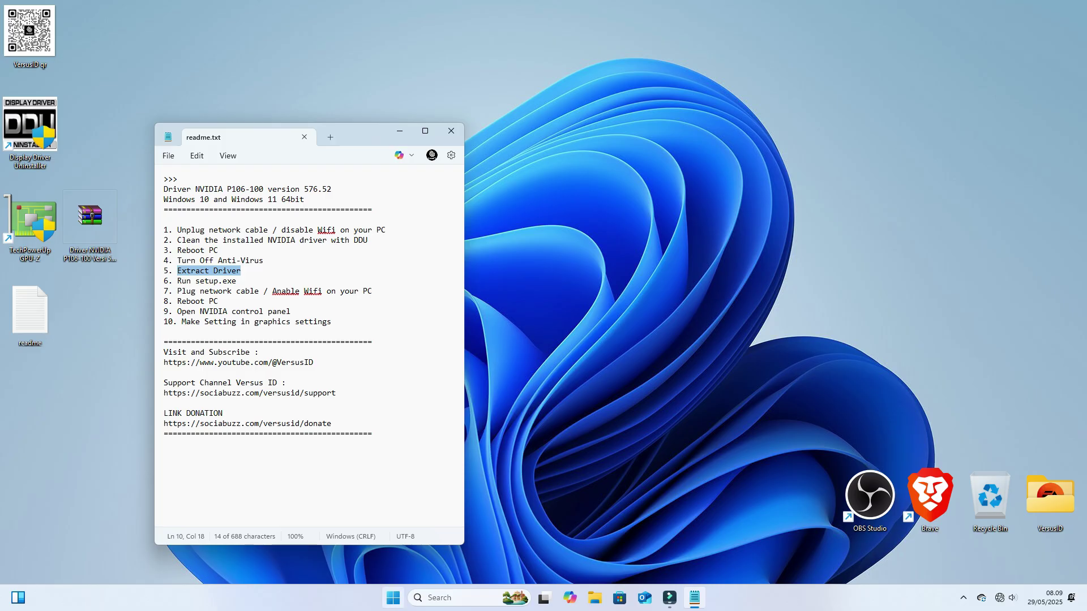
right_click(393, 598)
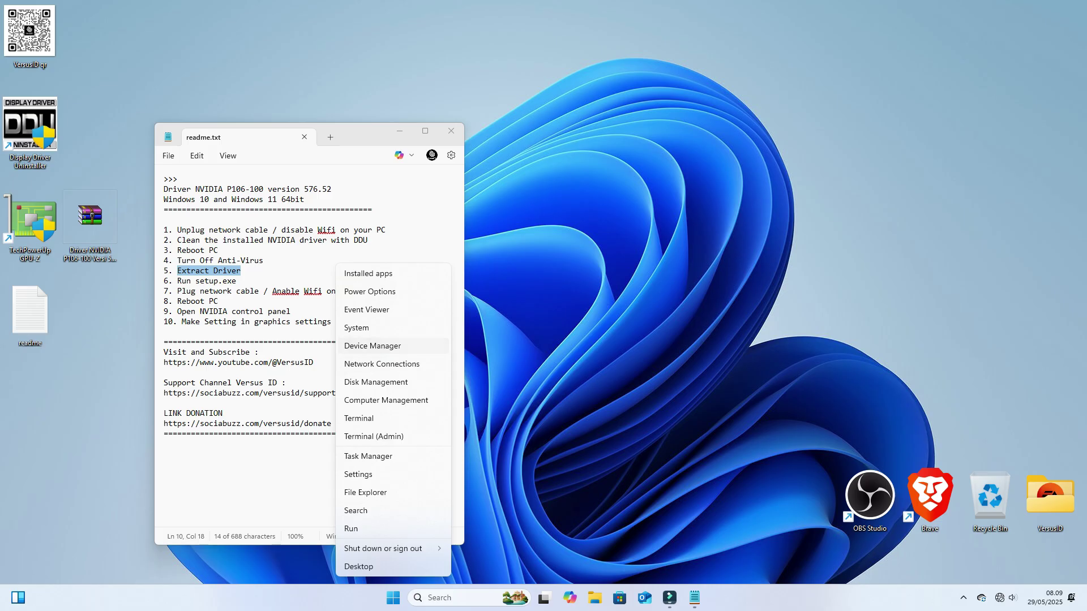
key(Return)
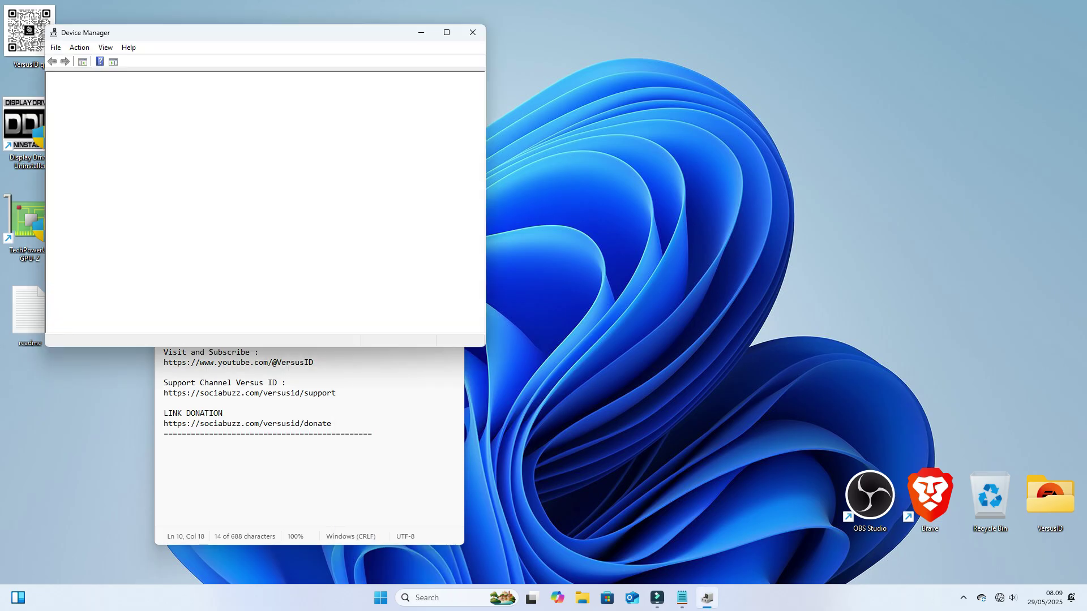
click(121, 220)
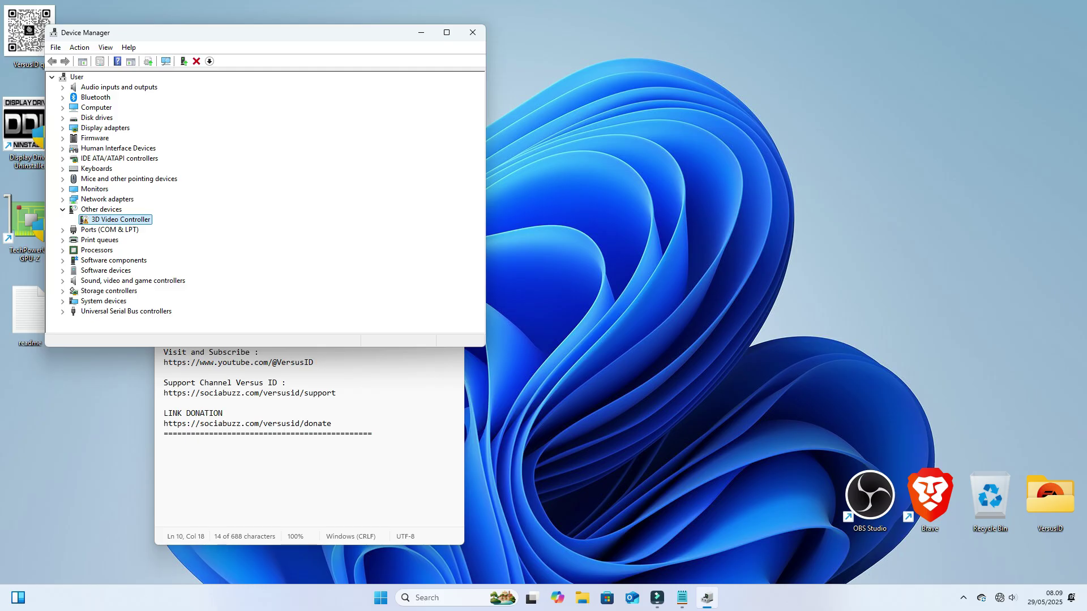
click(473, 32)
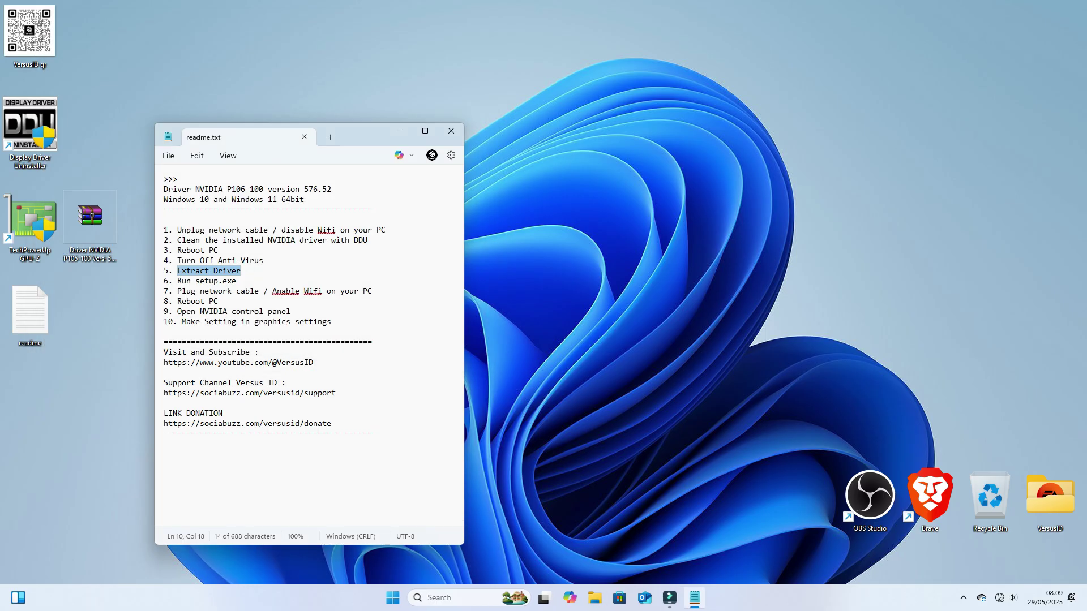
Step: Extract the NVIDIA driver archive to its own folder with WinRAR, entering the archive password
right_click(98, 219)
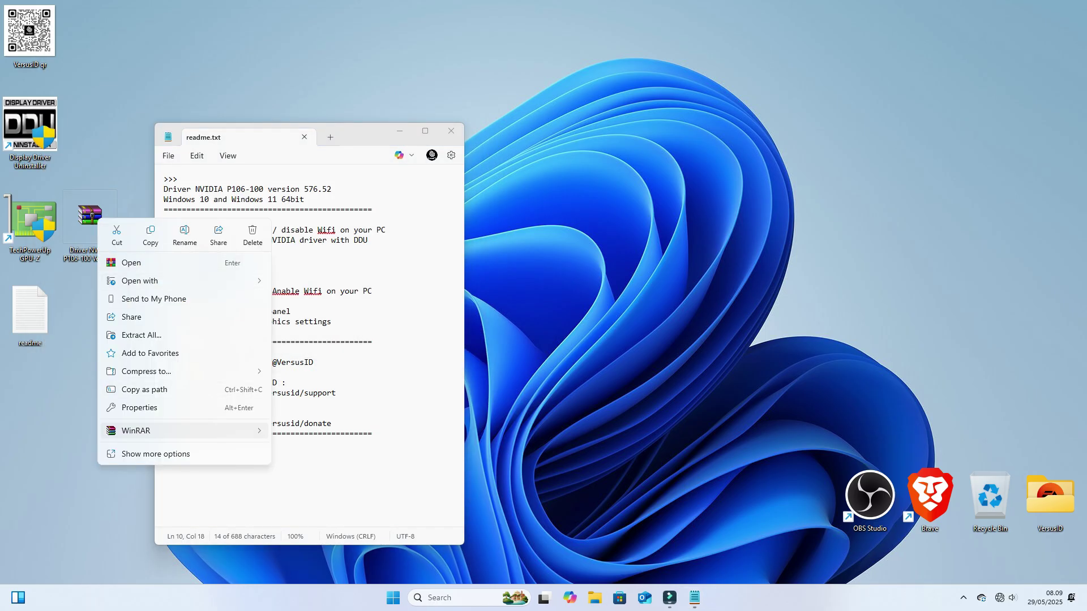
mouse_move(181, 431)
click(399, 450)
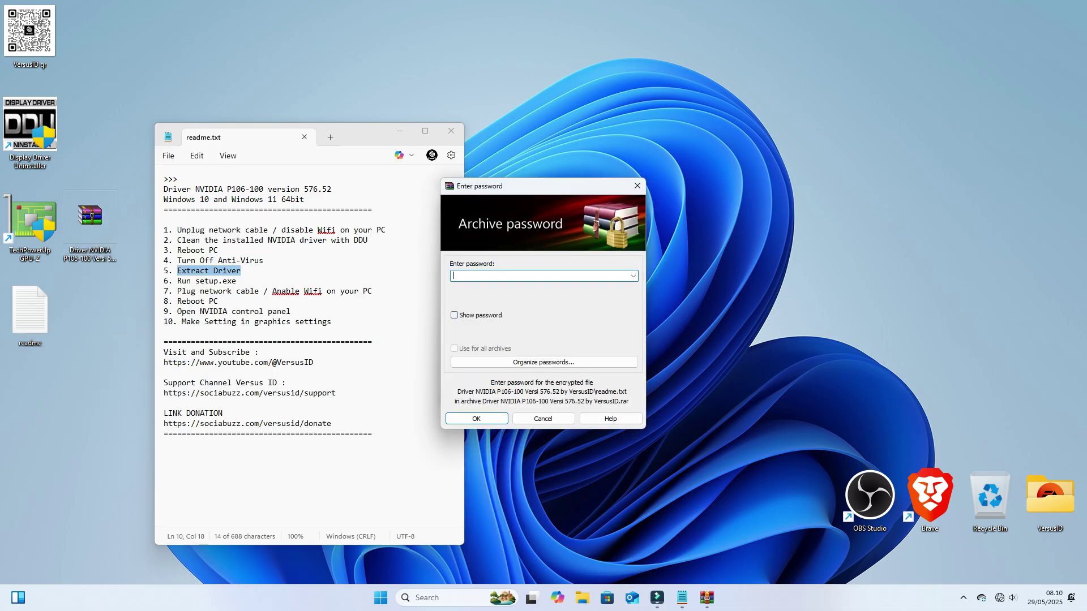
key(alt+s)
key(ctrl+a)
key(Return)
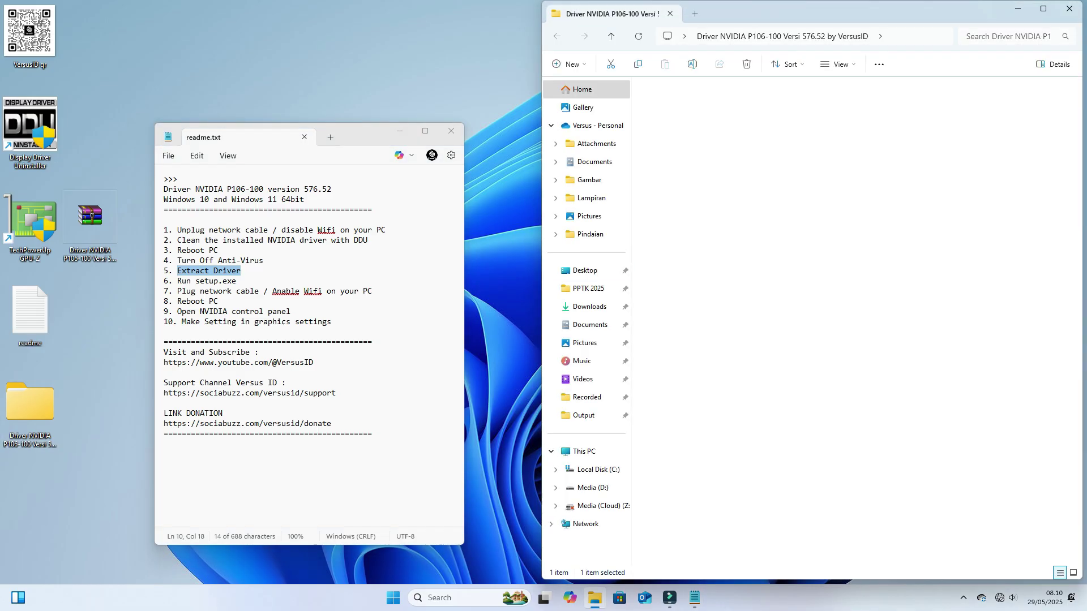
Step: Open the extracted driver subfolder, mark the 'Run setup.exe' step, and run setup
double_click(713, 102)
drag(177, 281, 232, 280)
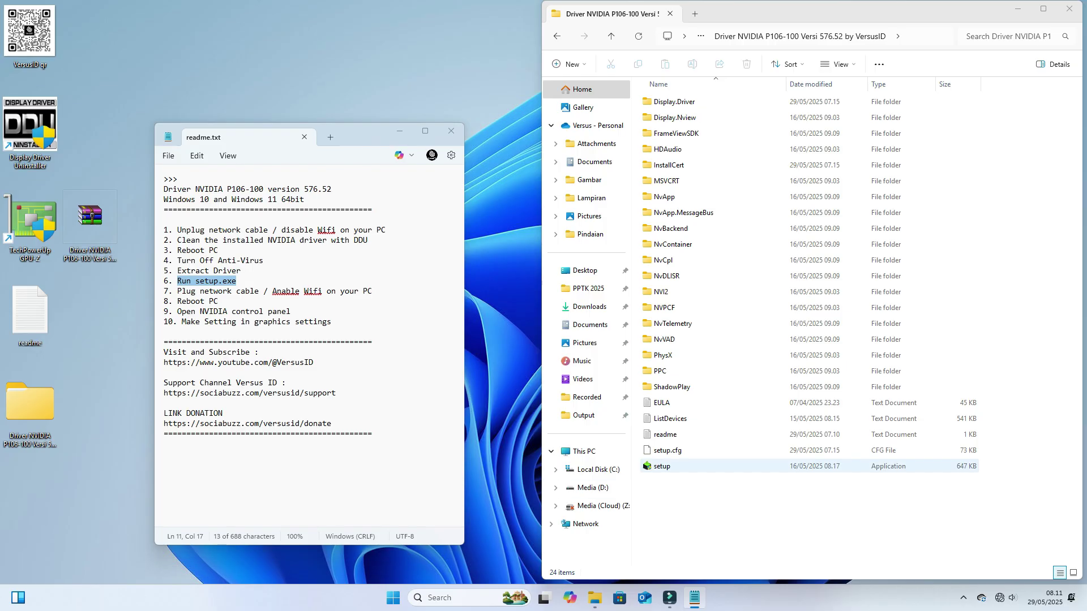
right_click(657, 466)
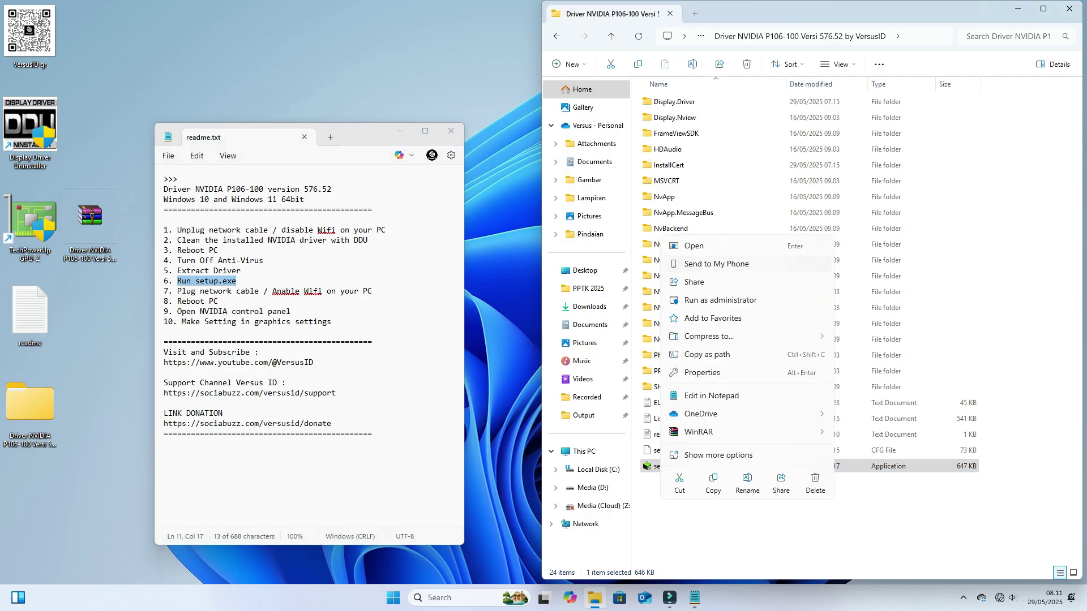
key(Return)
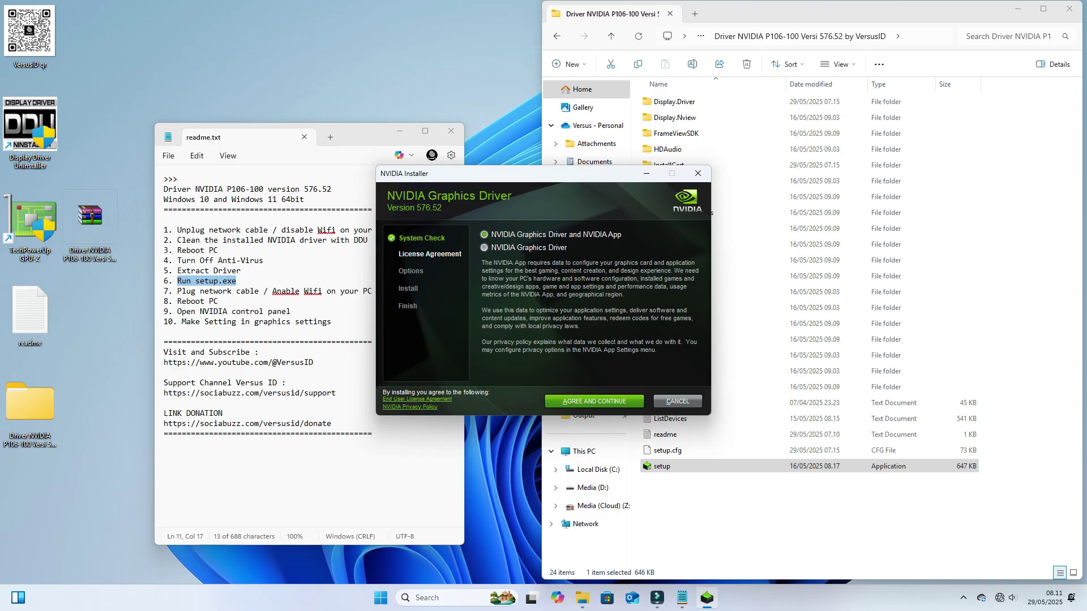
Step: Choose to install only the NVIDIA Graphics Driver and accept the licence agreement
click(484, 247)
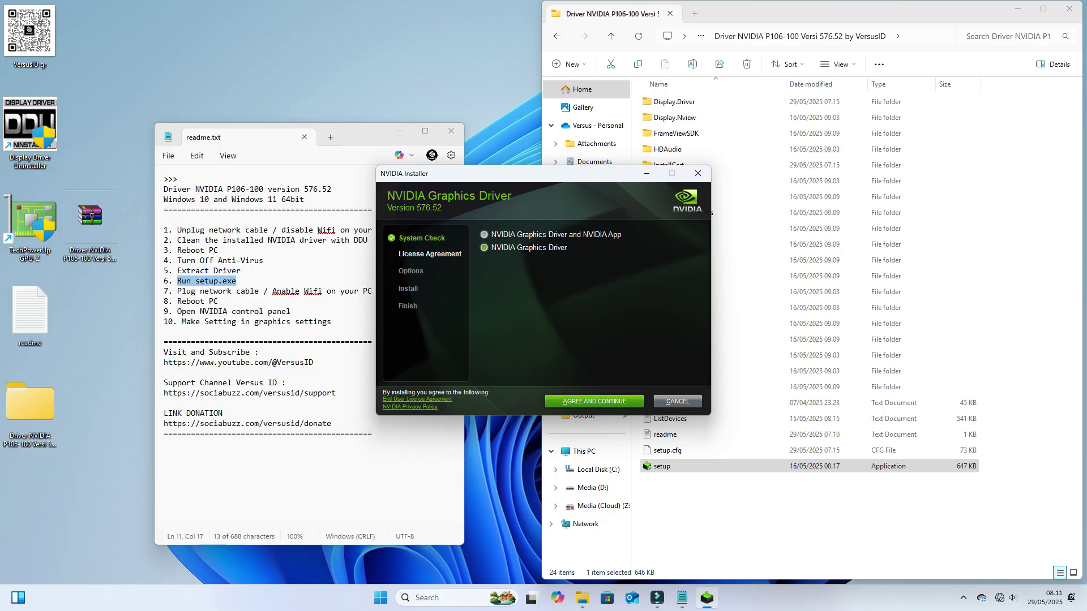
click(594, 401)
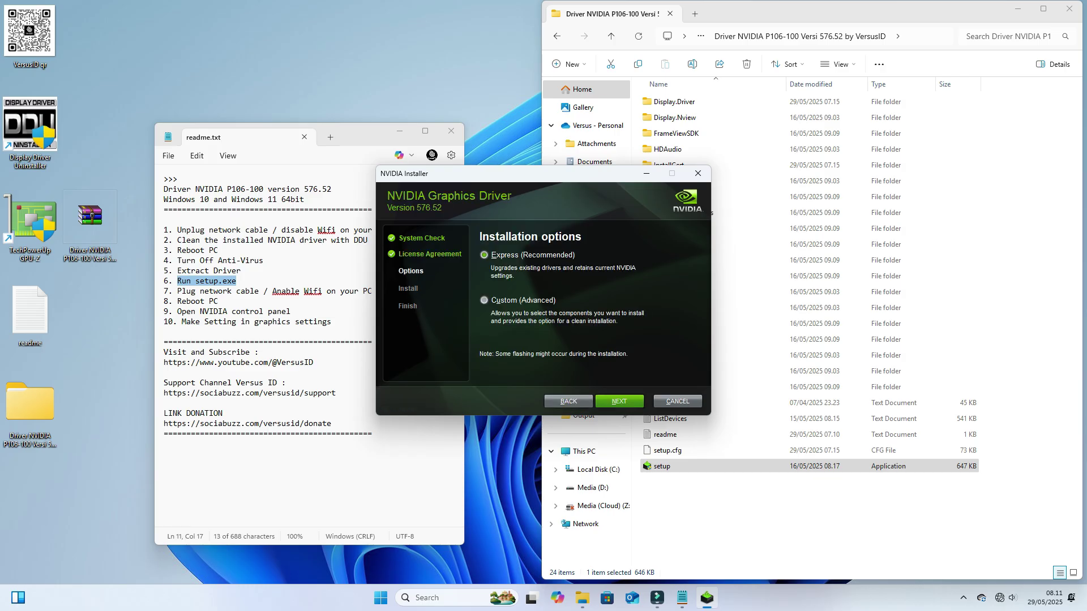
Step: Proceed with the Express installation and let driver 576.52 install to completion
key(Return)
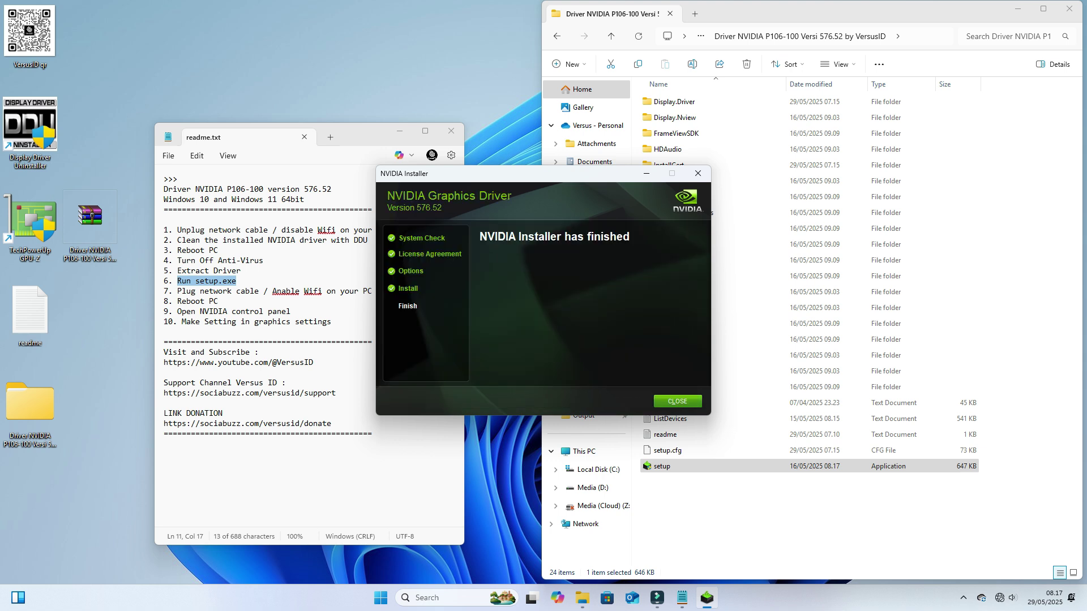
Step: Close the finished installer, turn Wi-Fi back on and connect to the MILU network
click(672, 403)
drag(177, 291, 372, 291)
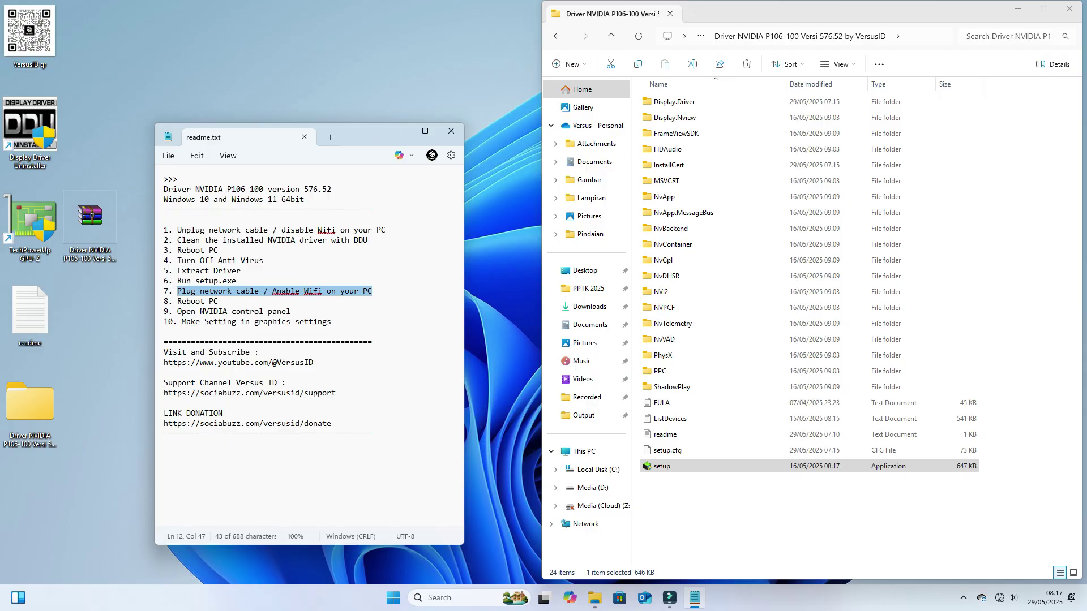
click(1005, 598)
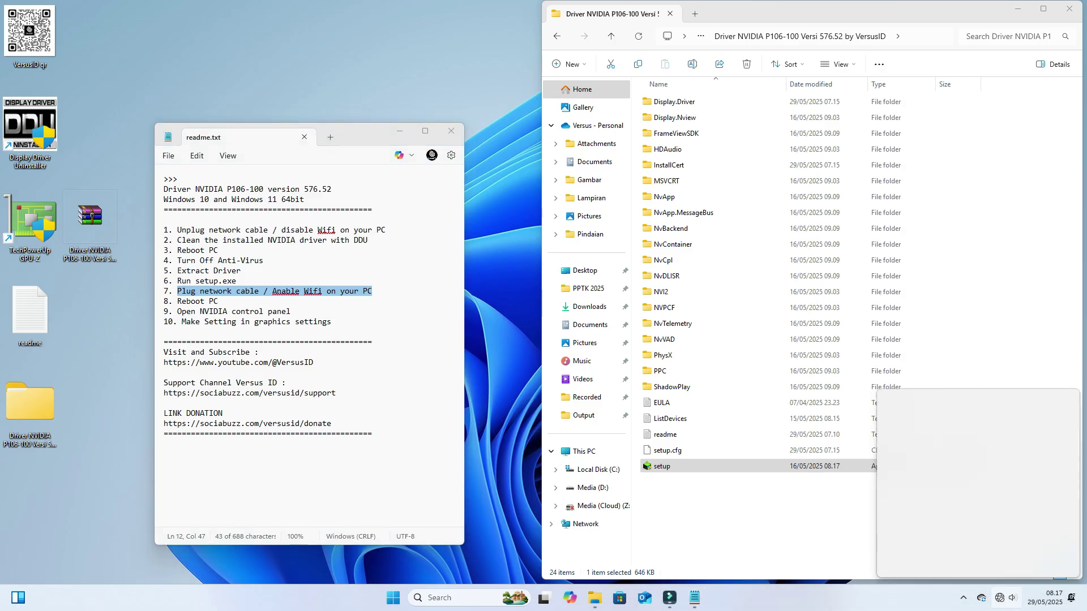
click(931, 415)
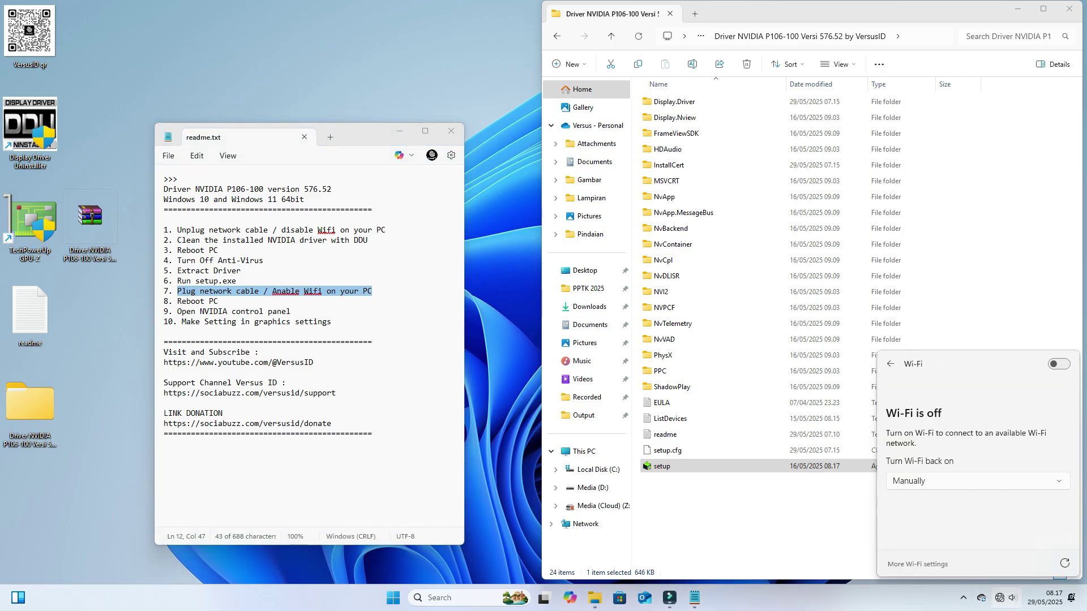
click(1059, 364)
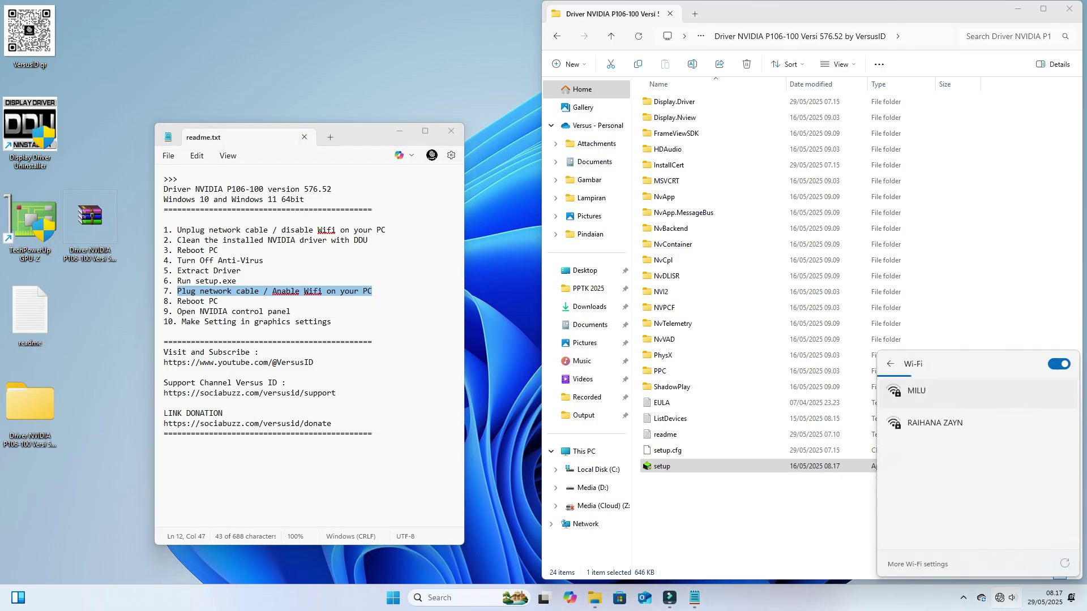
click(916, 391)
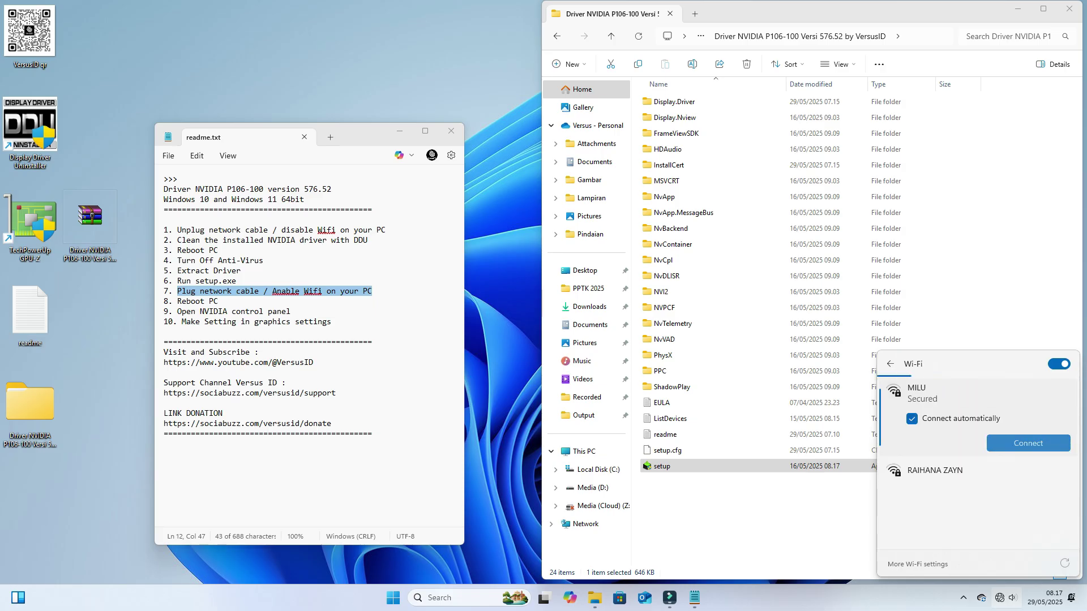
click(1024, 442)
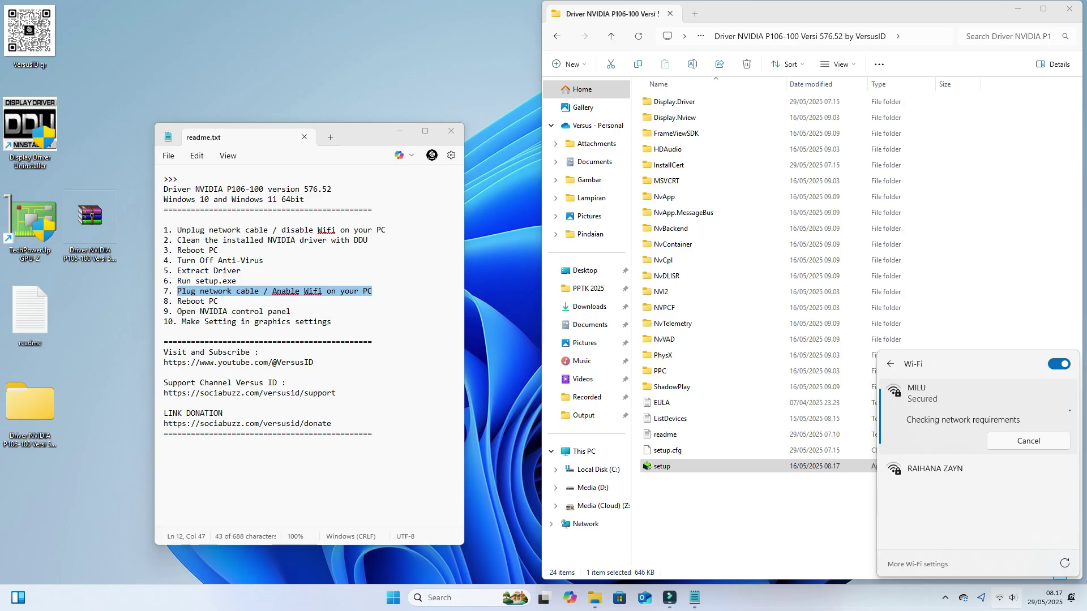
click(792, 510)
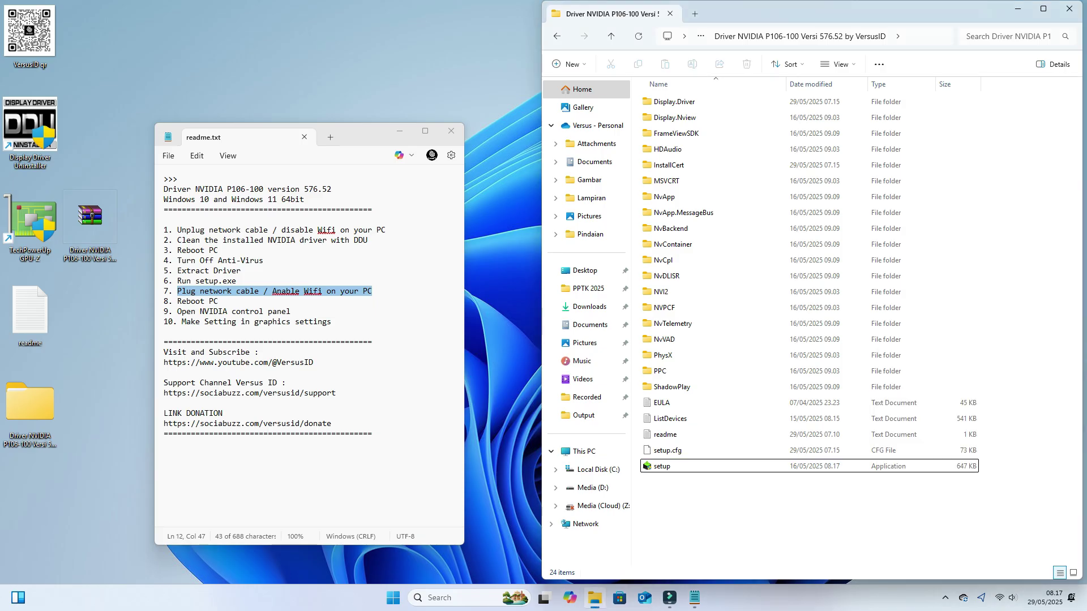
Step: Mark the Reboot PC step, close the readme, restart, then open Windows Security from the tray
drag(177, 301, 218, 301)
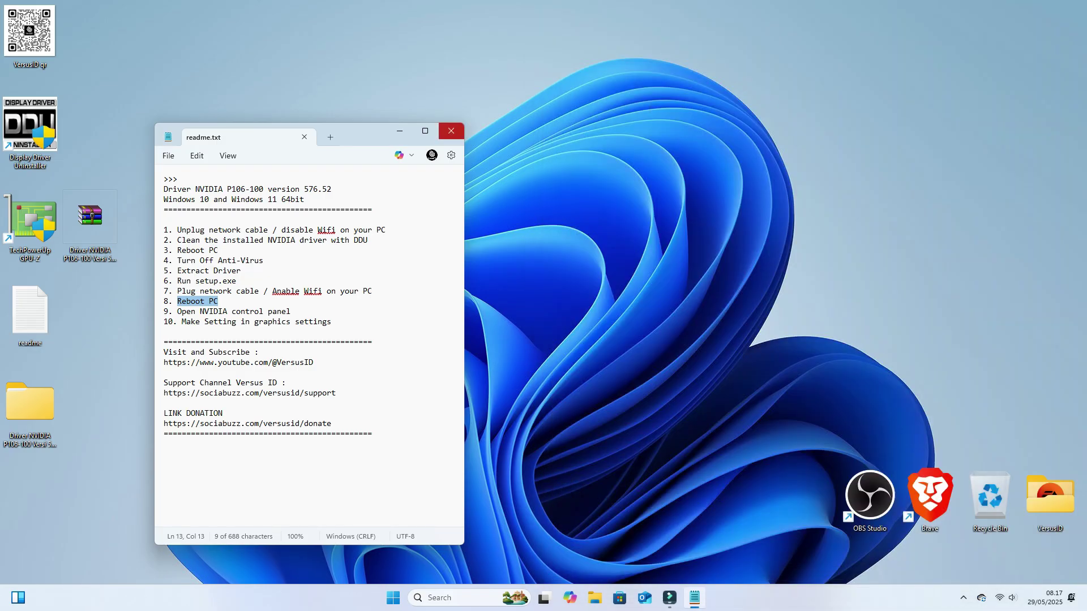
click(451, 131)
click(405, 598)
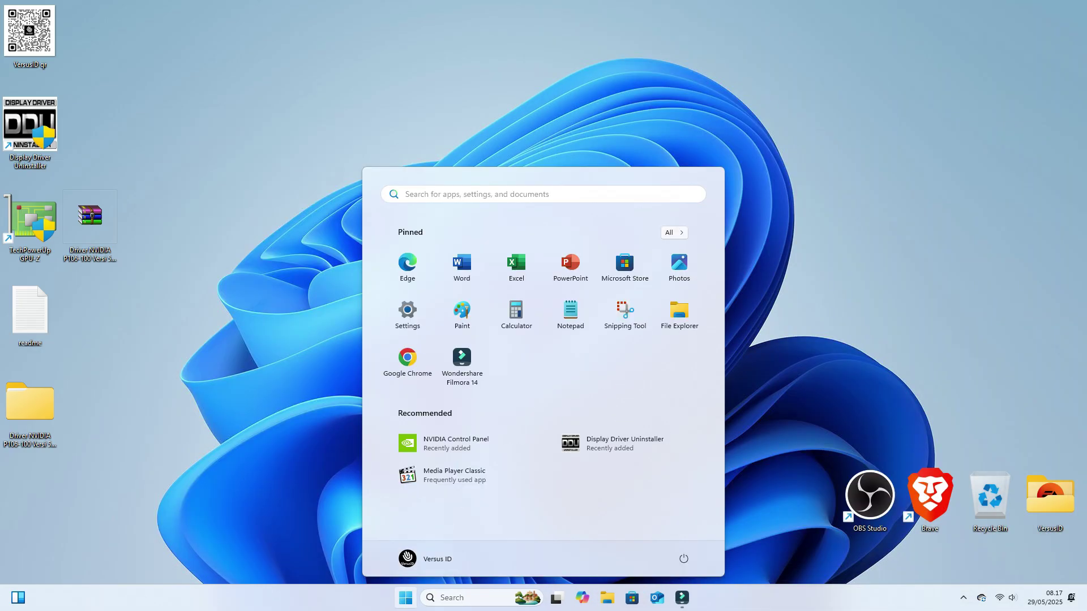
click(683, 559)
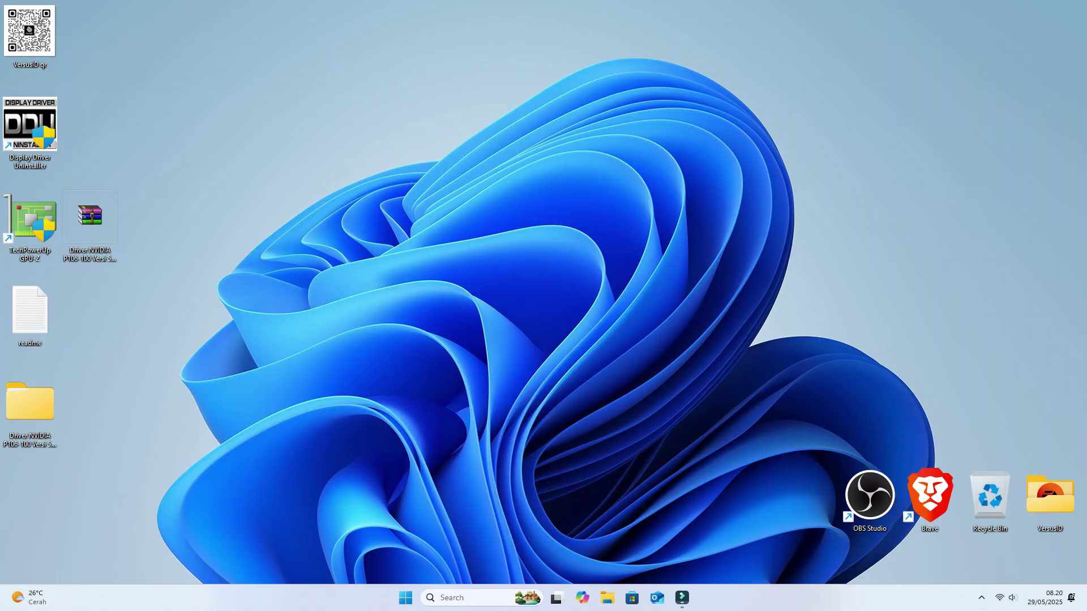
click(981, 598)
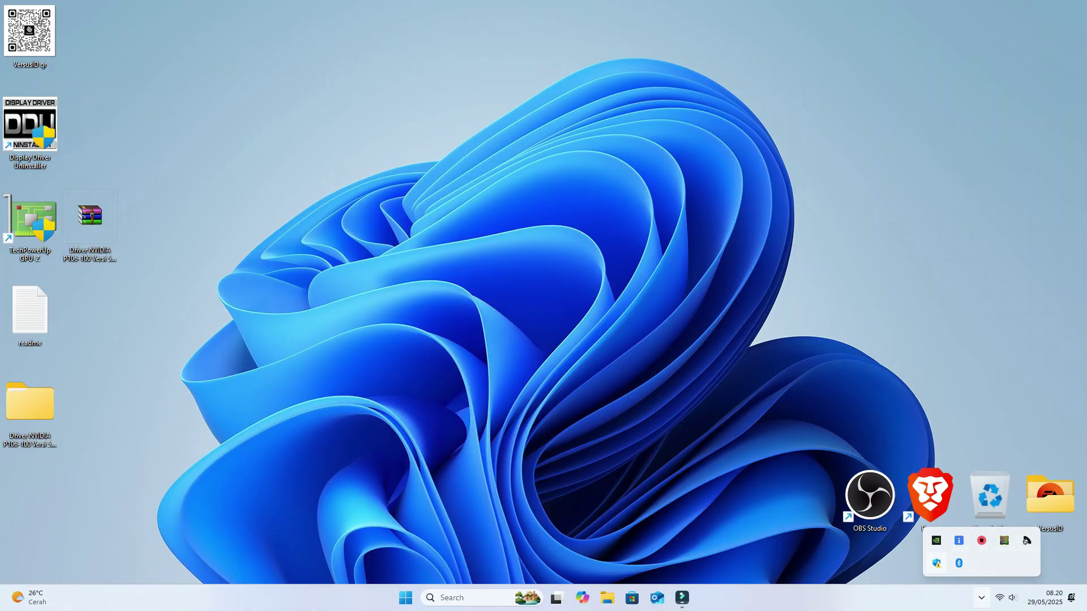
click(936, 563)
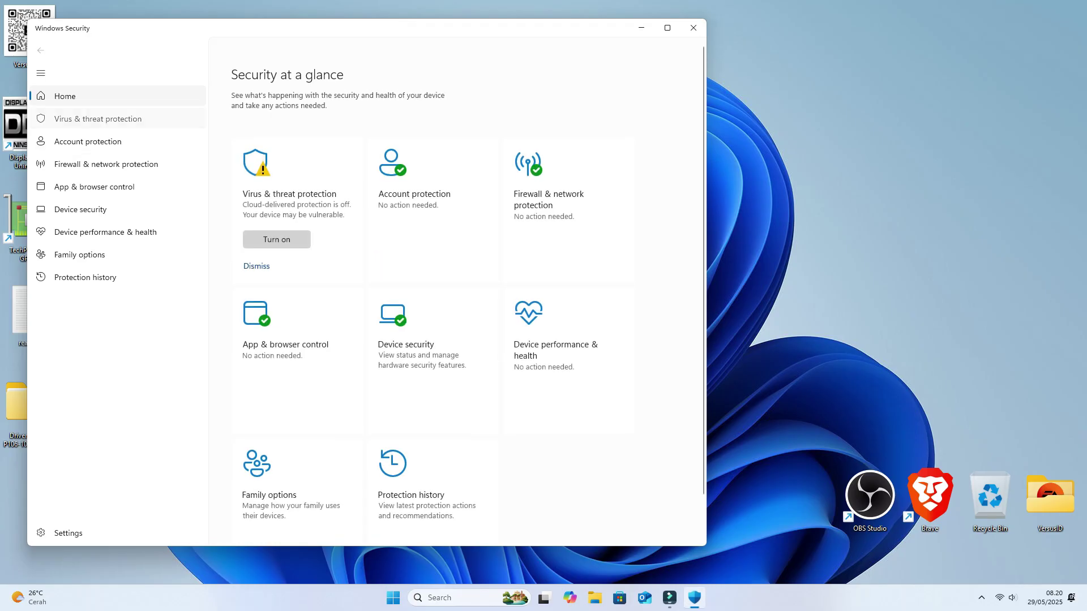
Step: Turn cloud-delivered protection, automatic sample submission and tamper protection on, then close Windows Security
click(98, 119)
click(260, 390)
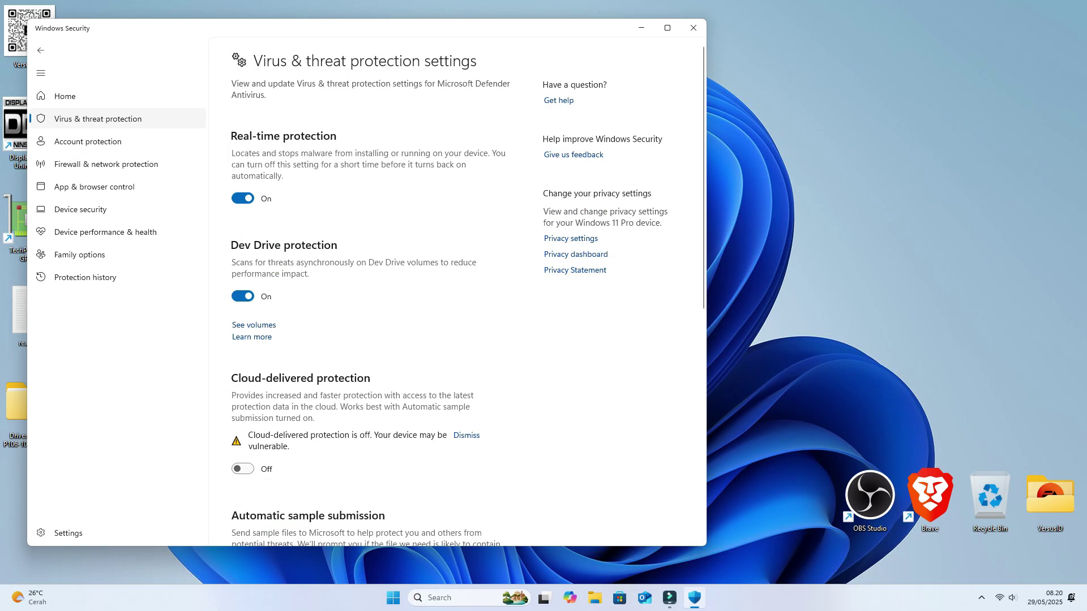
click(242, 468)
scroll(368, 283, down, 5)
click(243, 279)
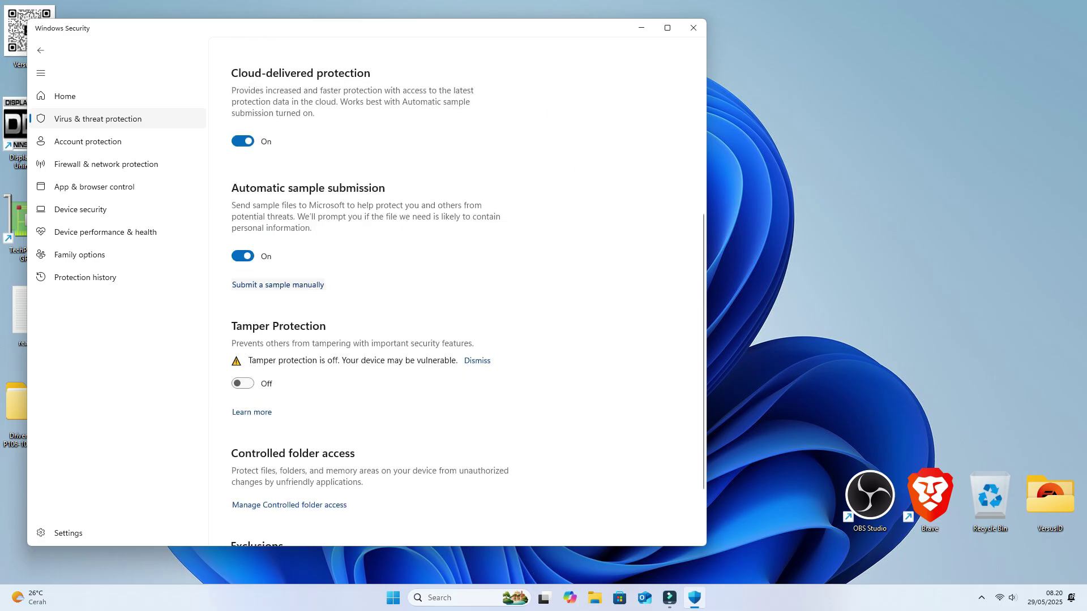
click(242, 383)
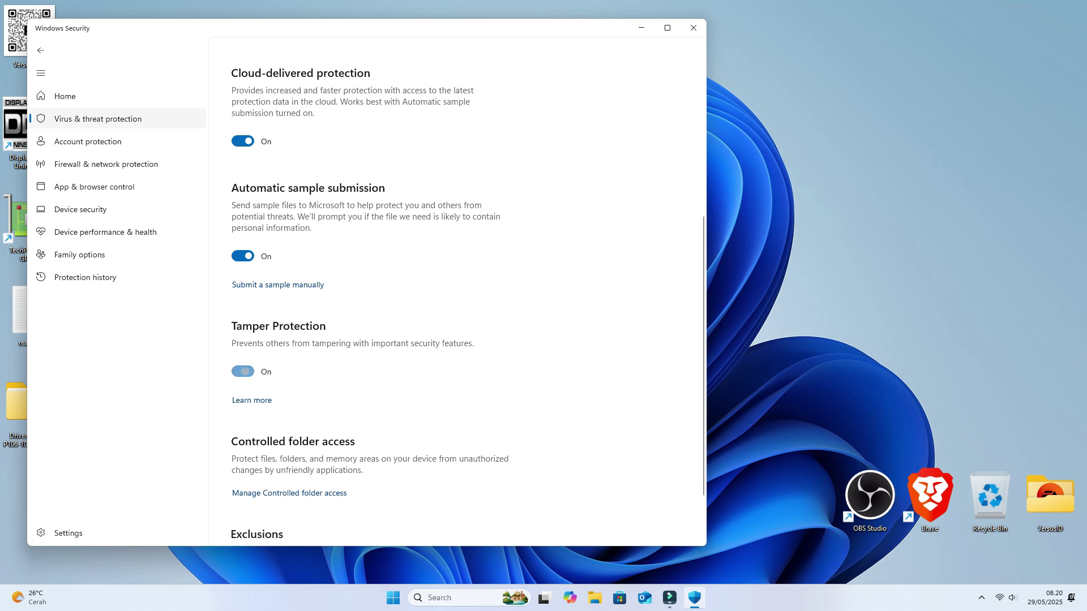
scroll(367, 283, up, 5)
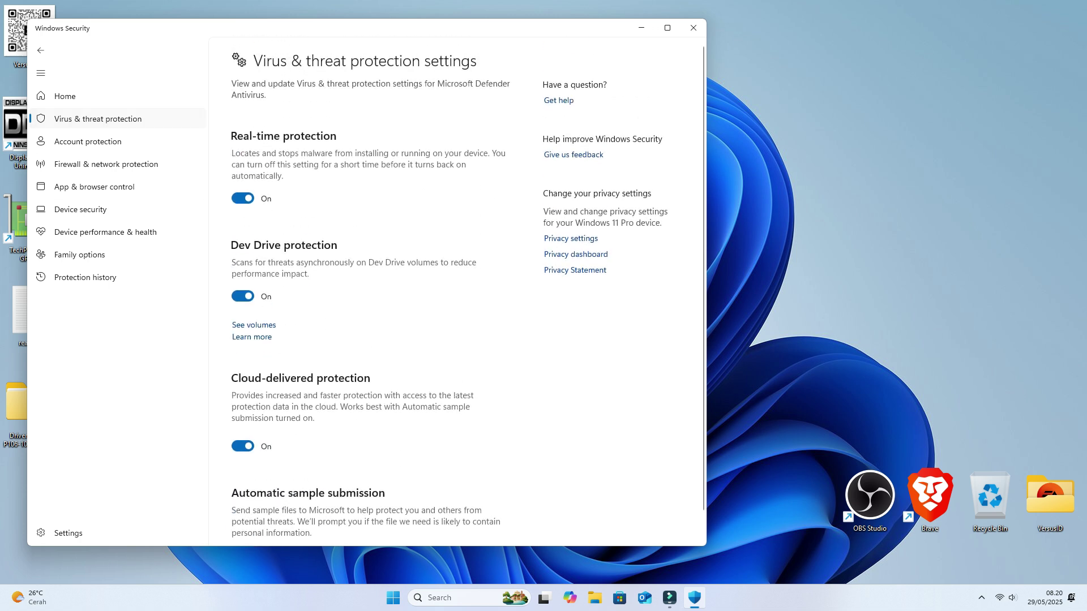
click(98, 118)
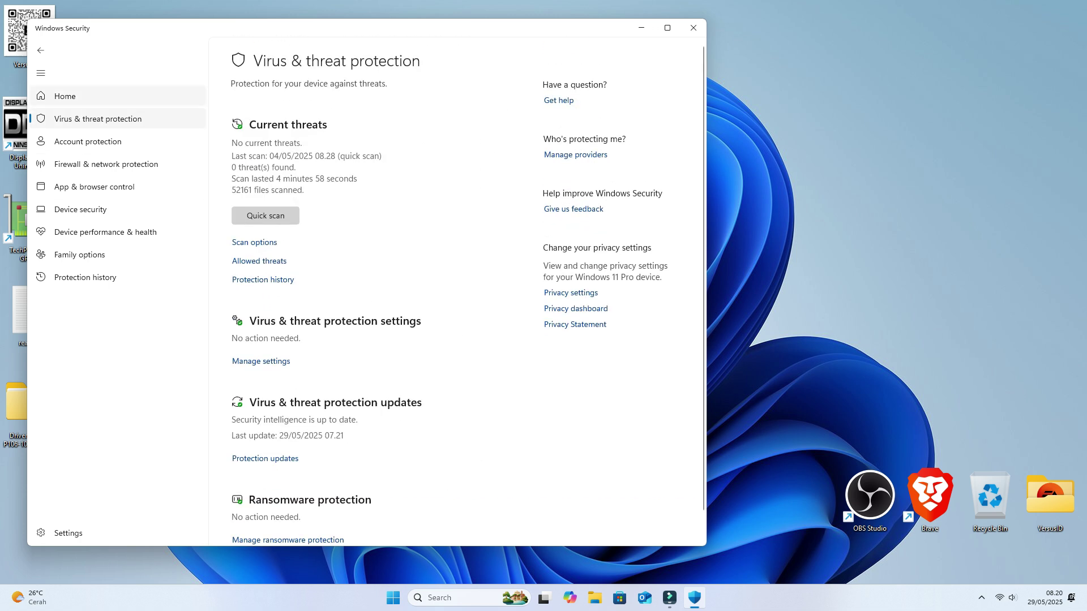
click(64, 96)
click(693, 28)
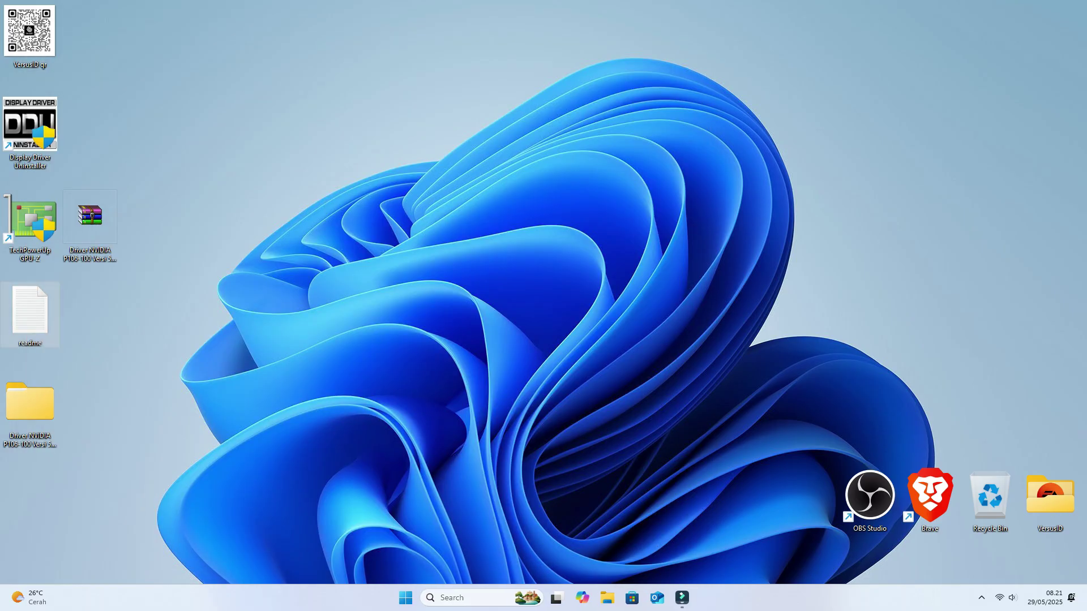
Step: Reopen readme.txt from the desktop and highlight step 9, 'Open NVIDIA control panel'
double_click(30, 314)
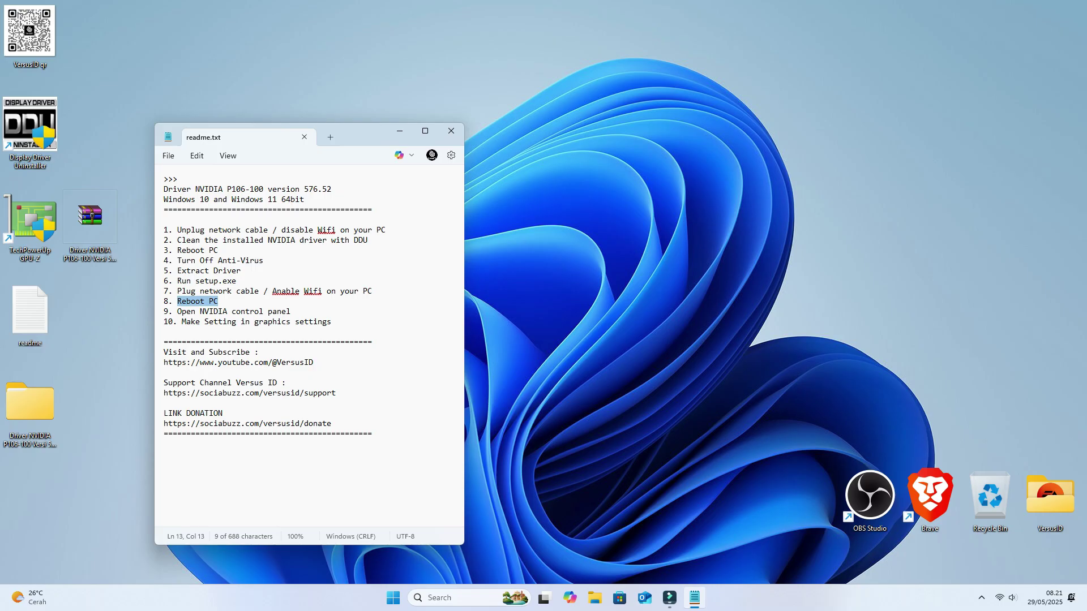
drag(177, 312, 290, 312)
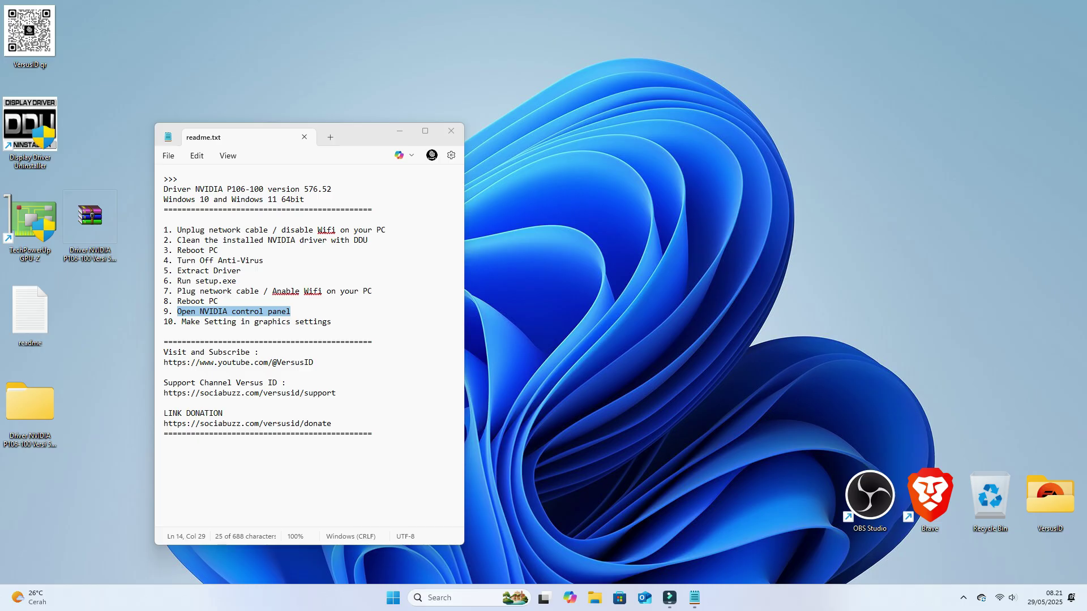
right_click(588, 259)
Step: Launch NVIDIA Control Panel and set Global Settings to prefer the High-performance NVIDIA processor
click(646, 418)
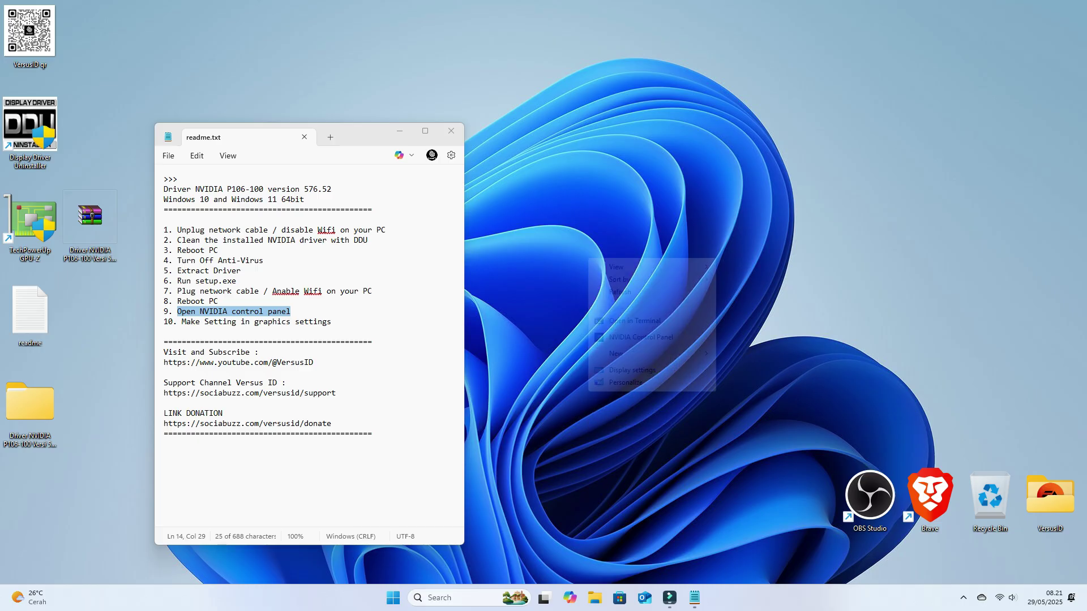
click(641, 336)
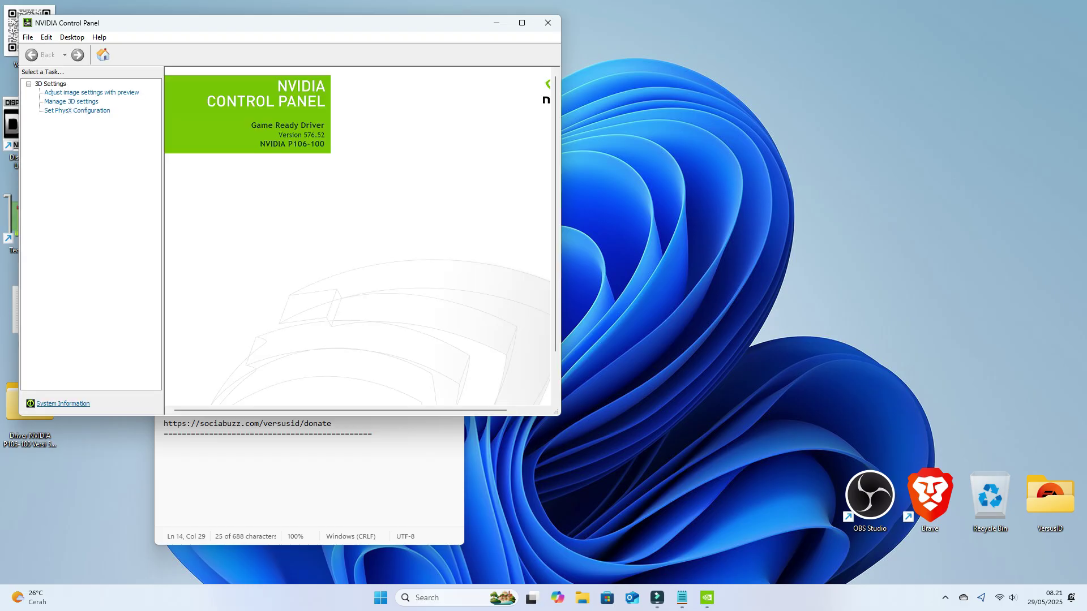
click(72, 101)
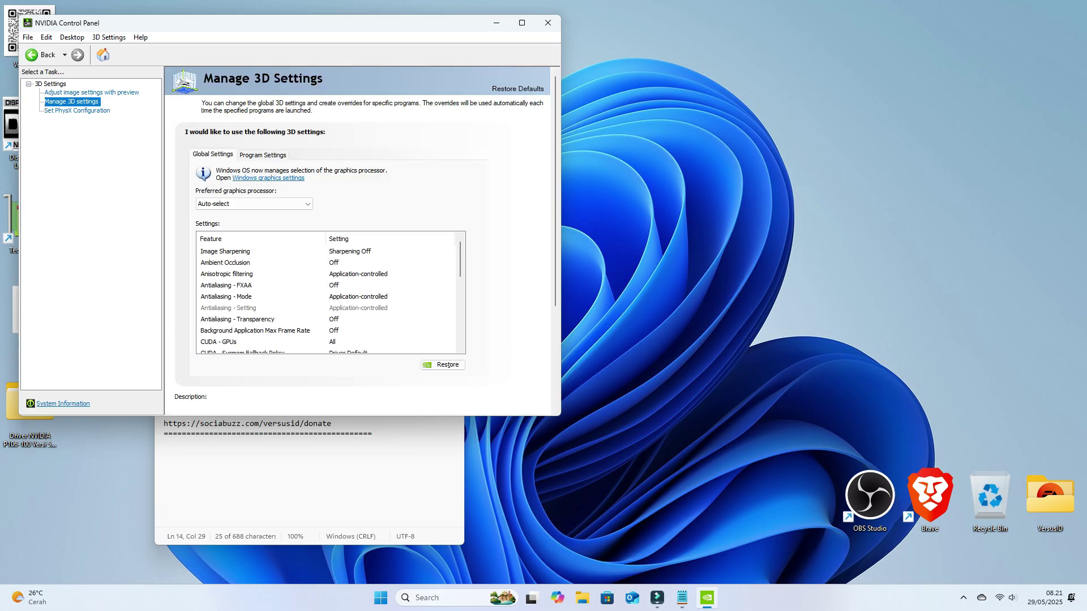
click(255, 204)
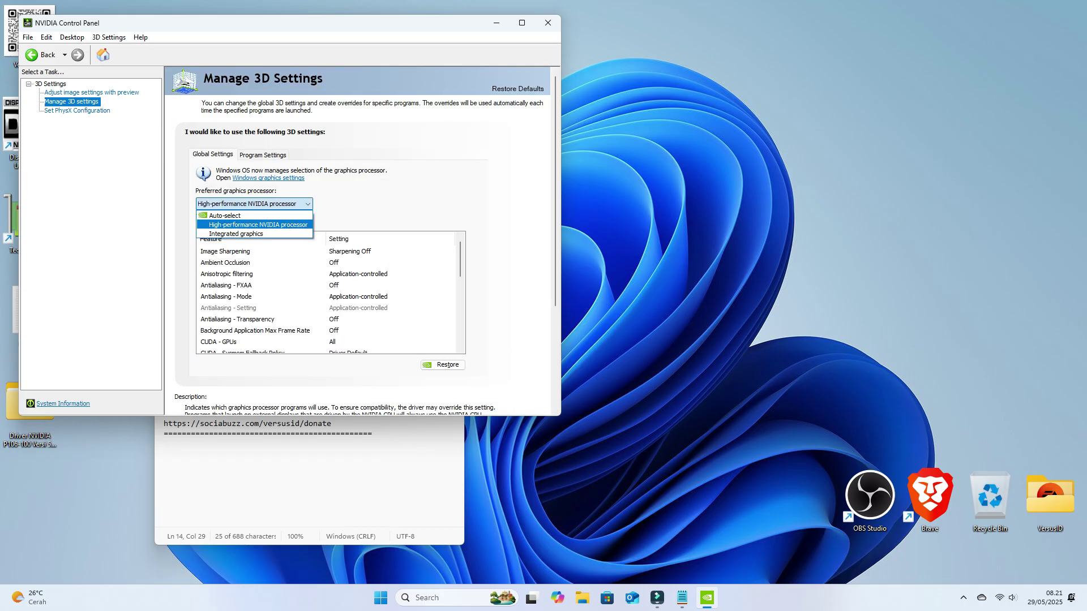
click(247, 226)
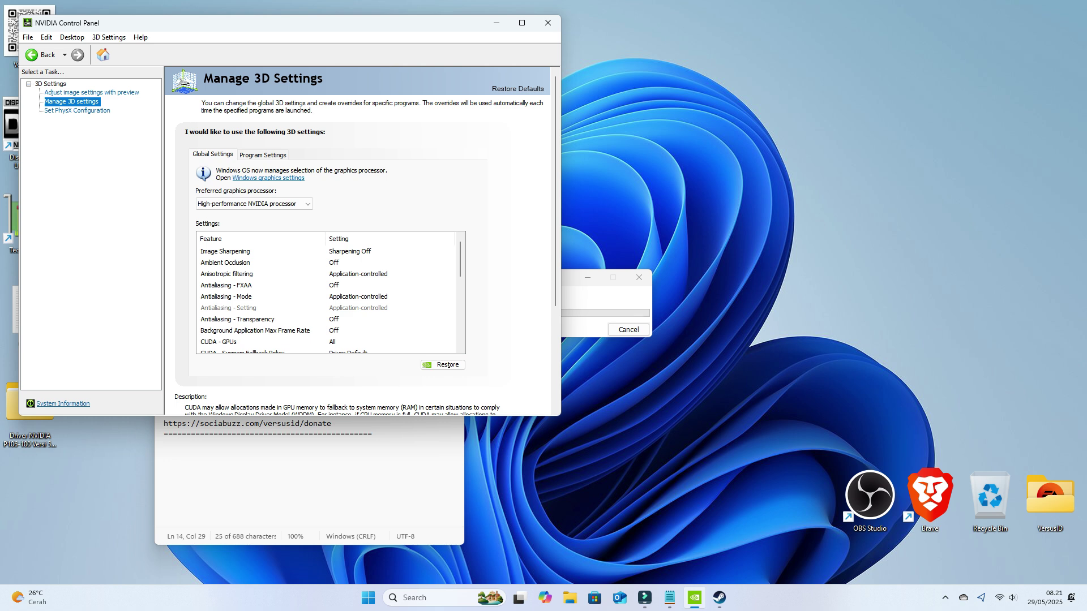
scroll(331, 289, down, 1)
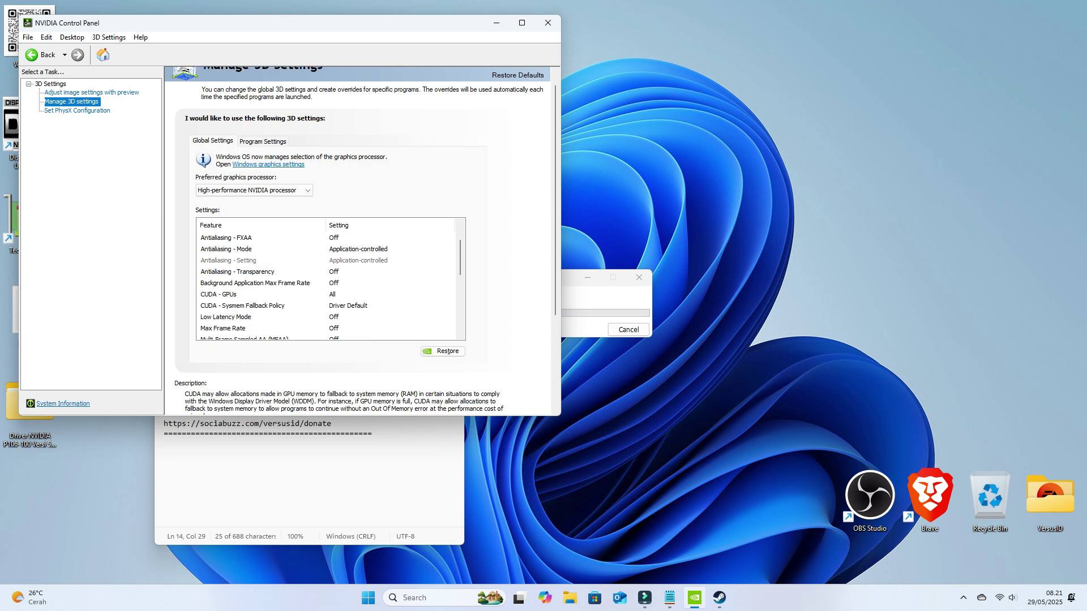
Step: Make NVIDIA P106-100 the PhysX processor, apply it, and close NVIDIA Control Panel
click(77, 111)
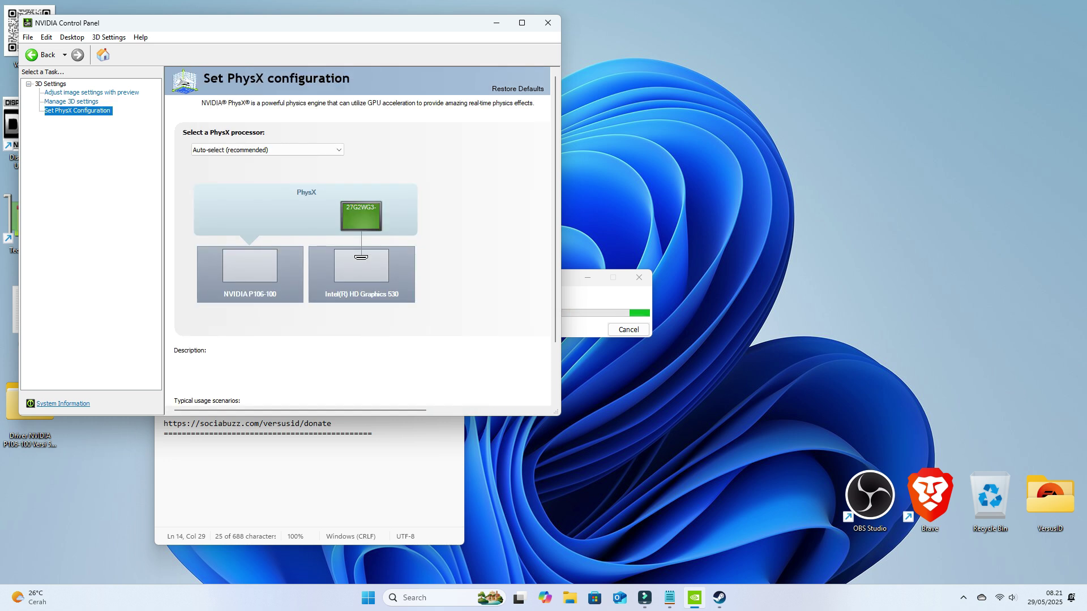
click(338, 150)
click(237, 176)
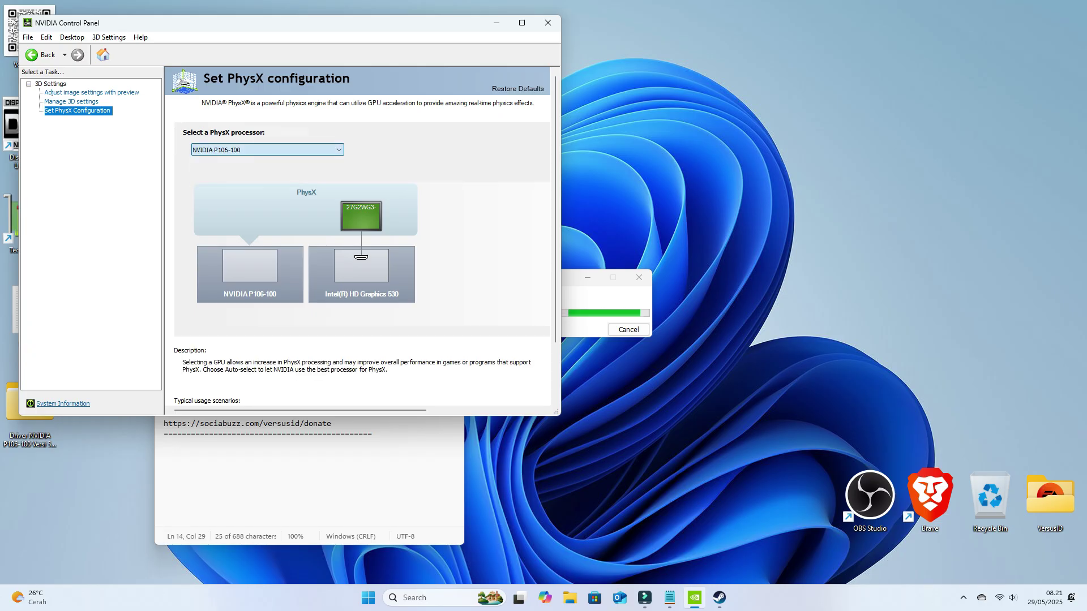
click(474, 402)
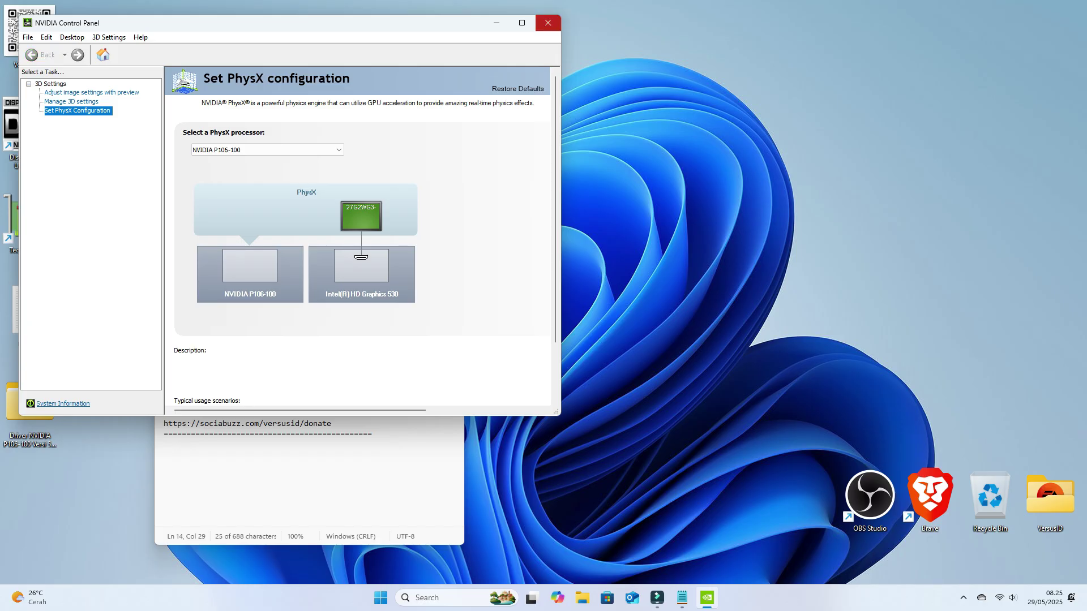
click(548, 23)
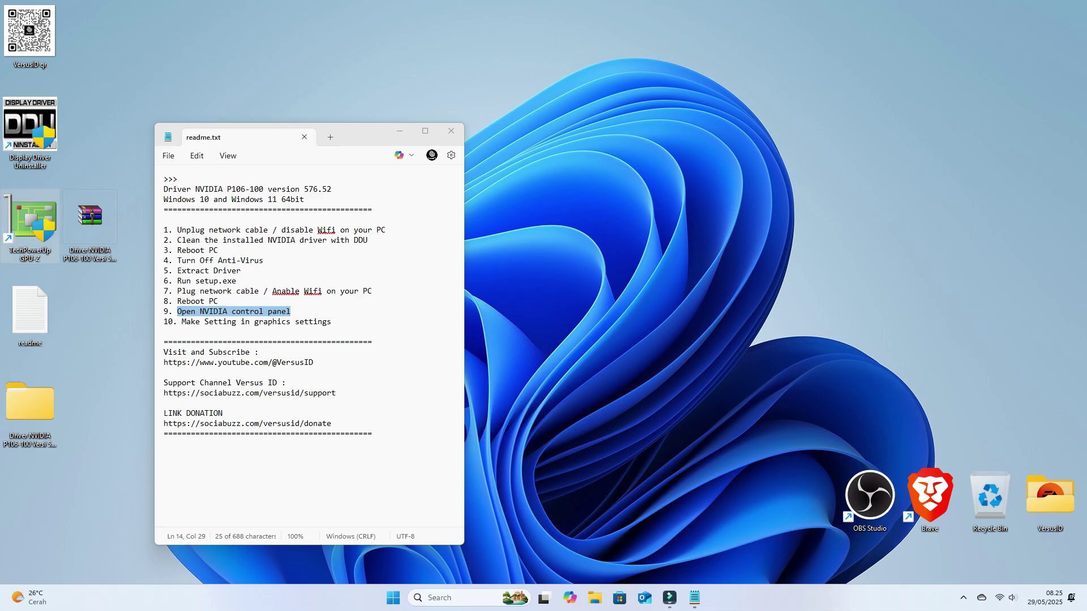
double_click(29, 226)
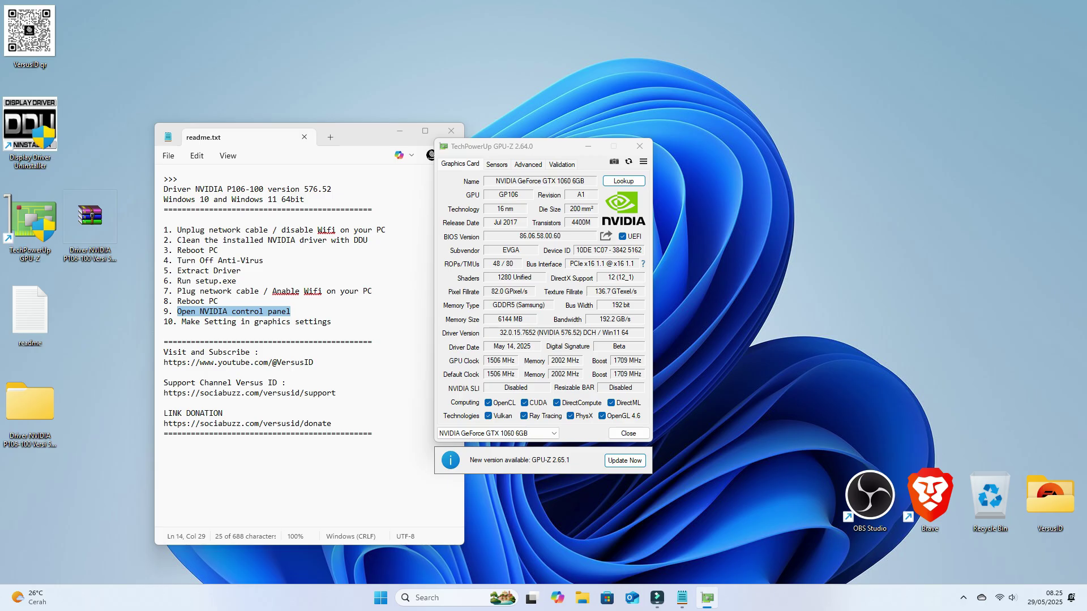
mouse_move(564, 334)
click(643, 263)
click(759, 348)
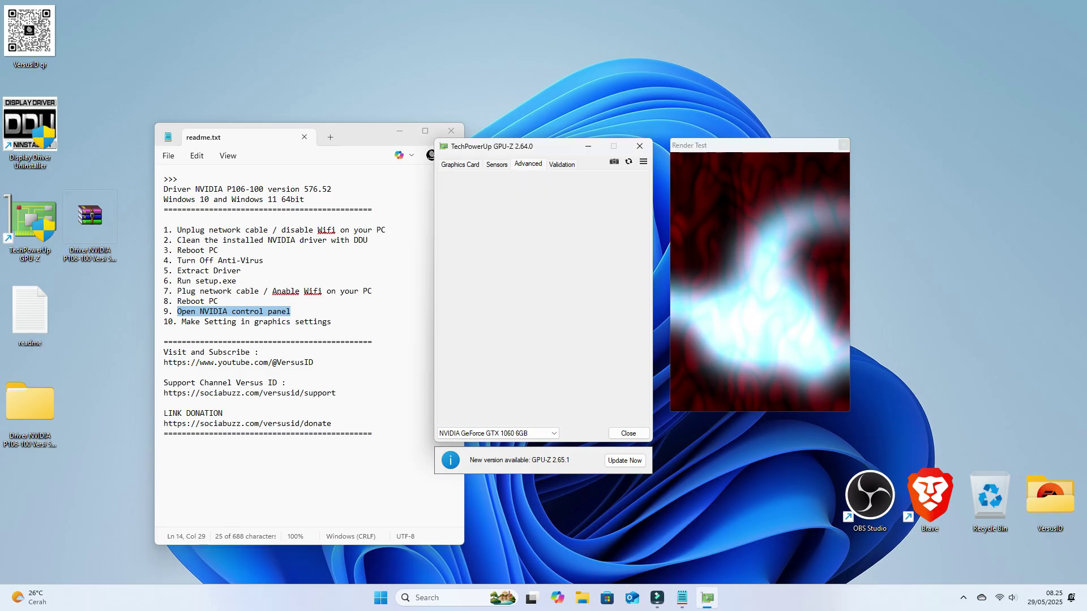
click(496, 164)
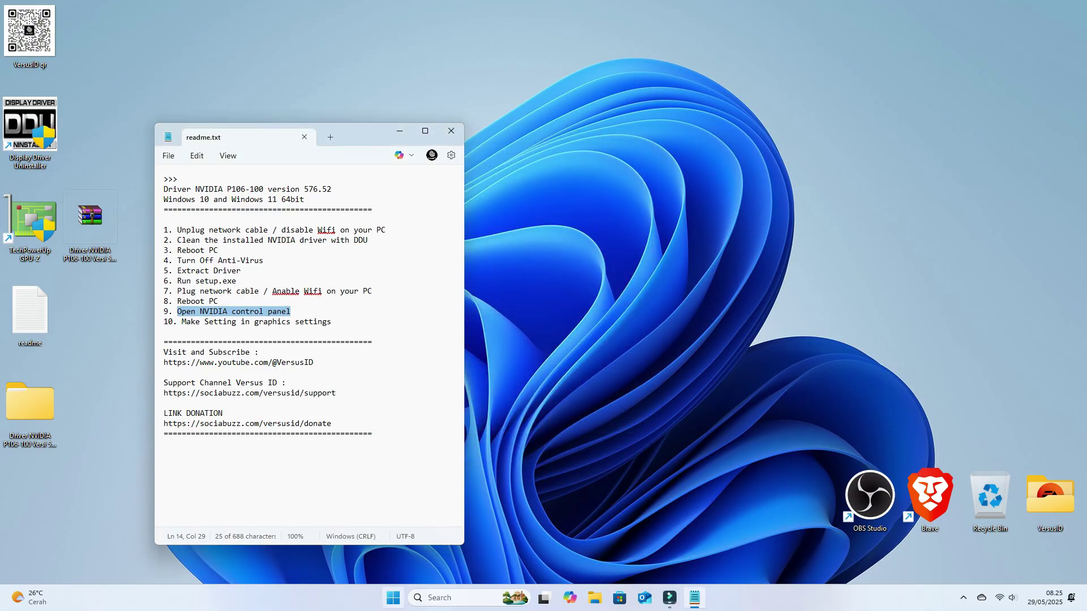
key(super+x)
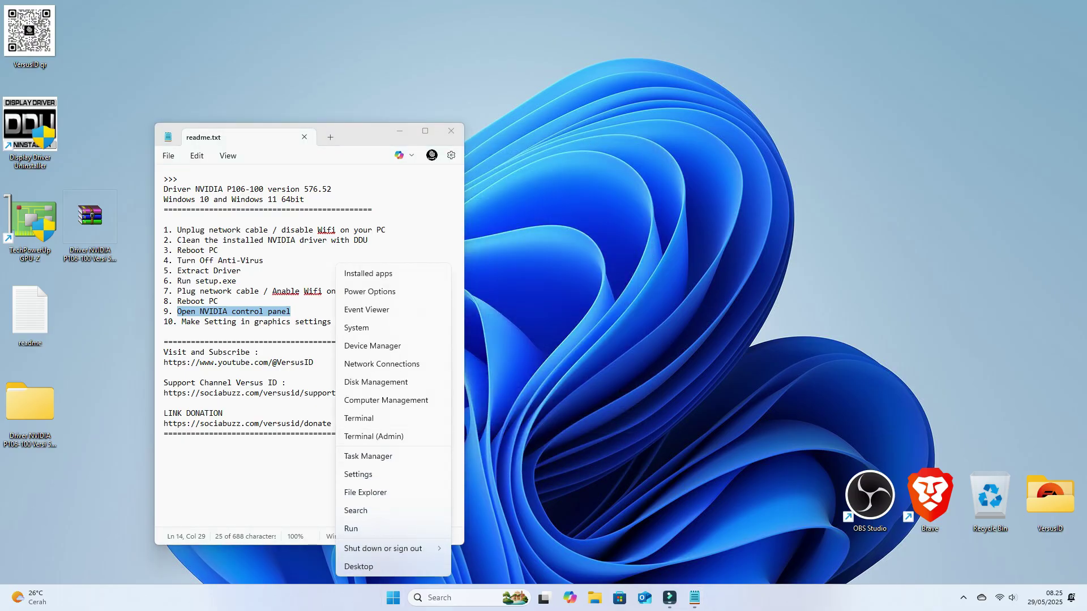
key(Up)
key(Up)
key(Return)
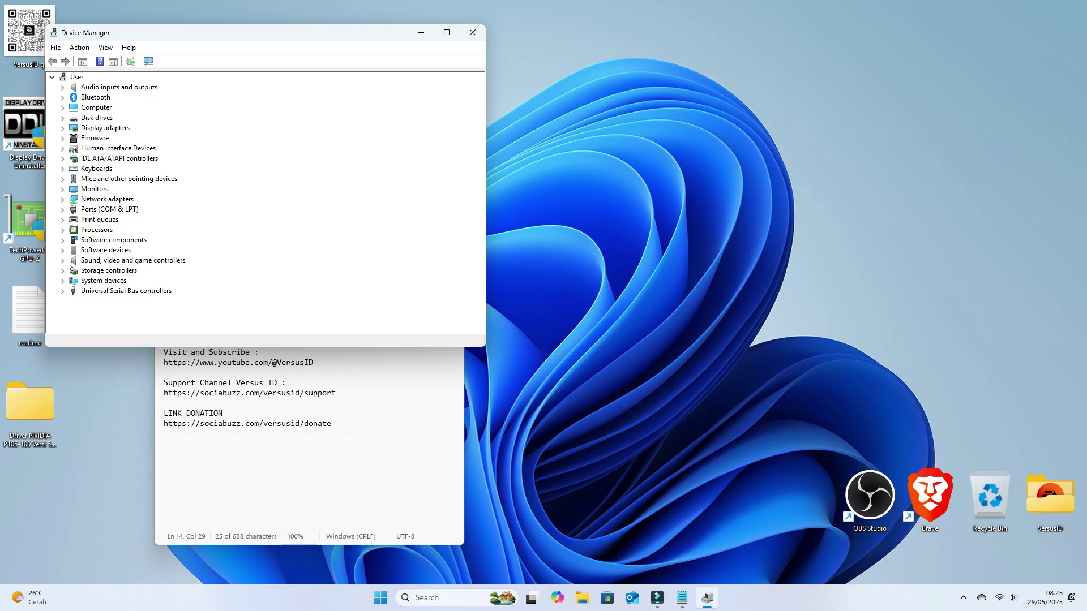
click(62, 128)
click(137, 148)
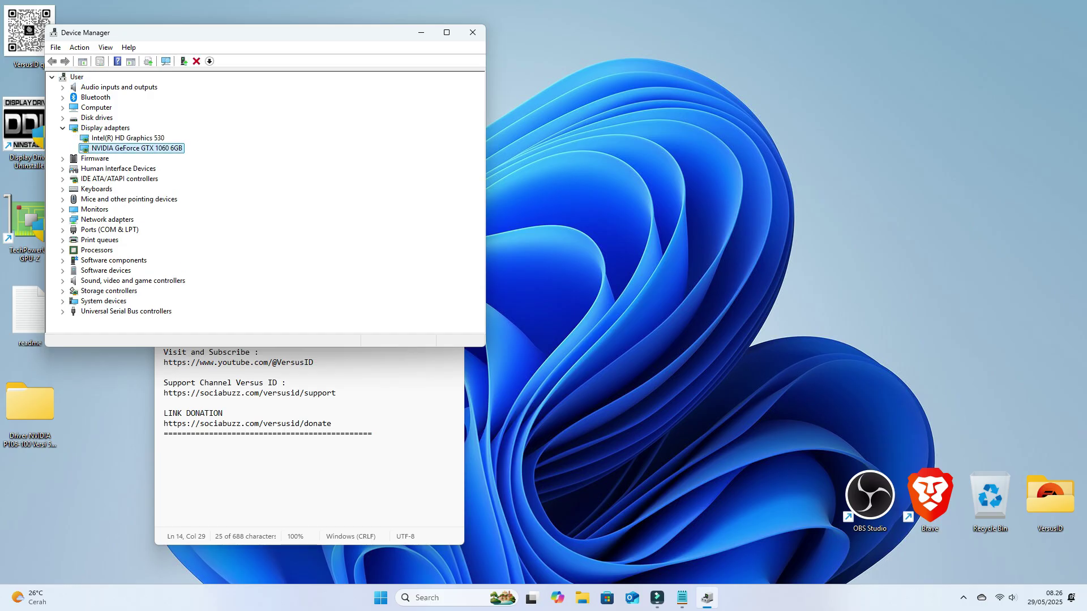
click(472, 33)
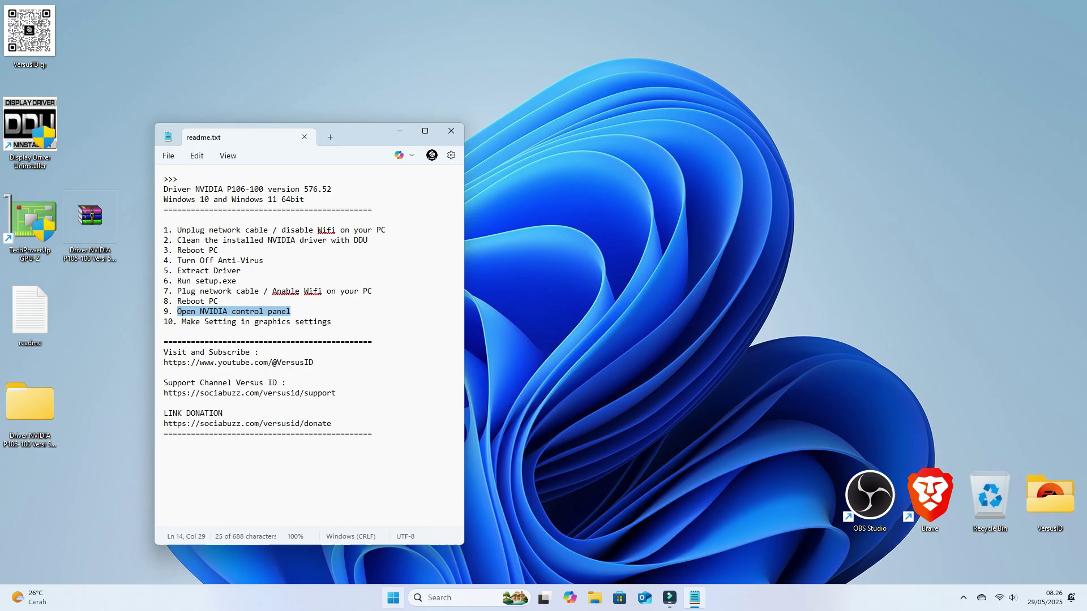
key(super)
text(dxdiag)
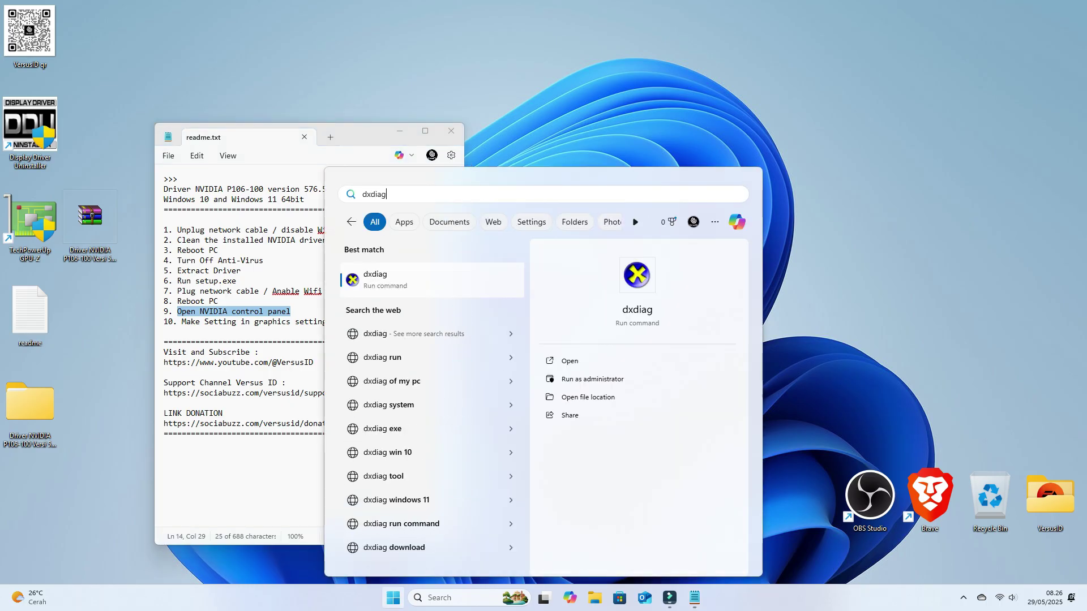
click(592, 379)
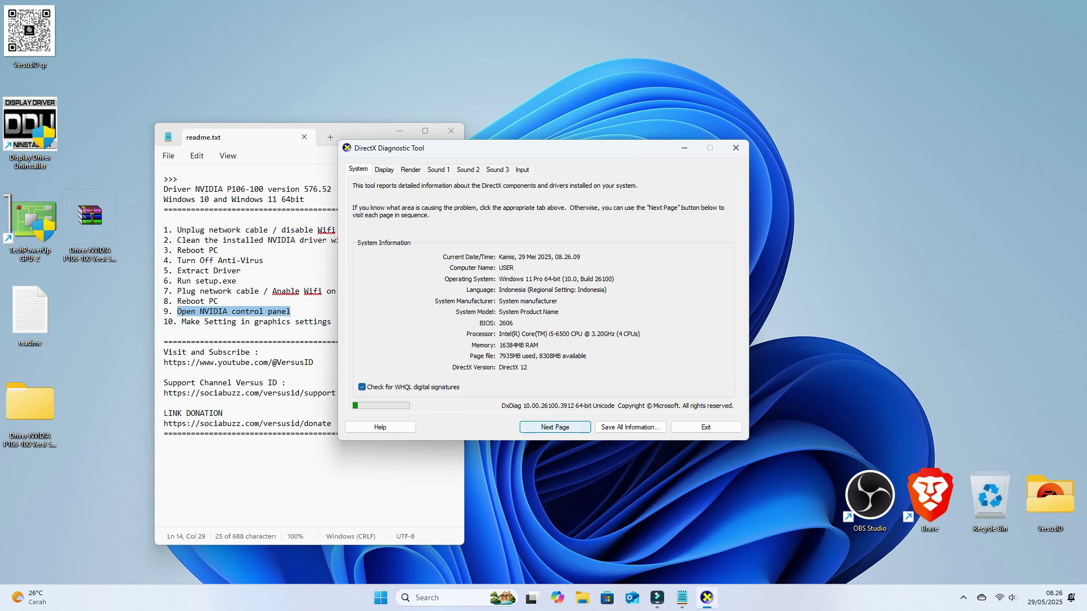
key(Return)
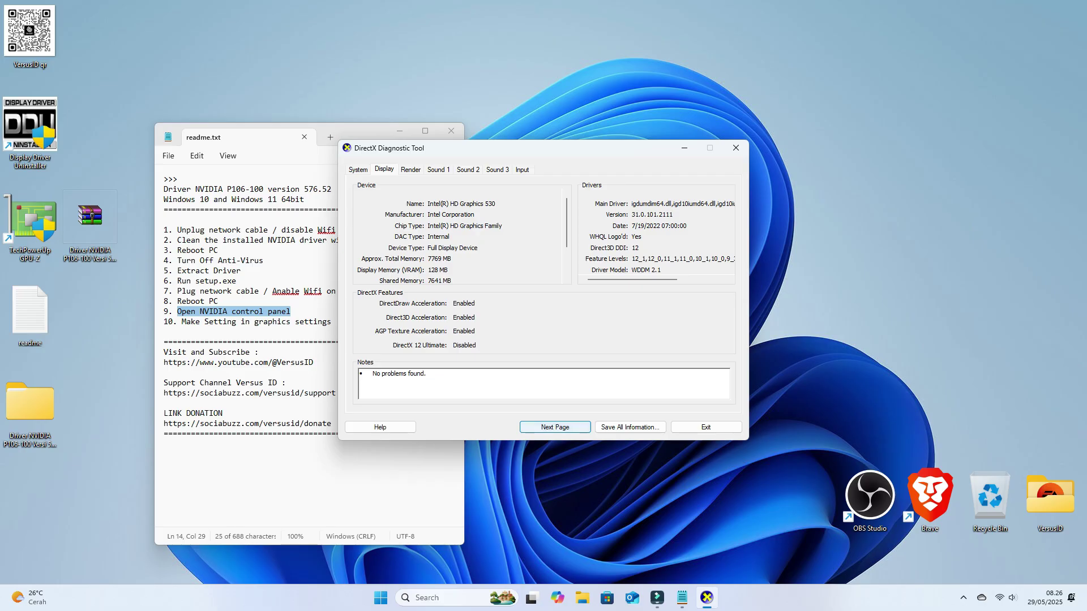
key(Return)
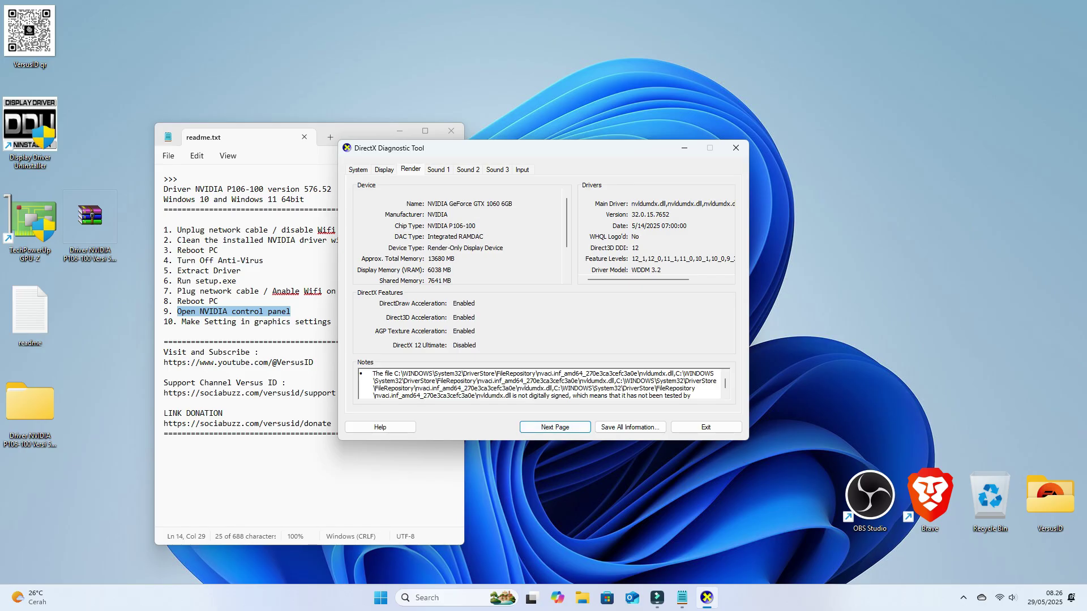
key(Tab)
key(Tab)
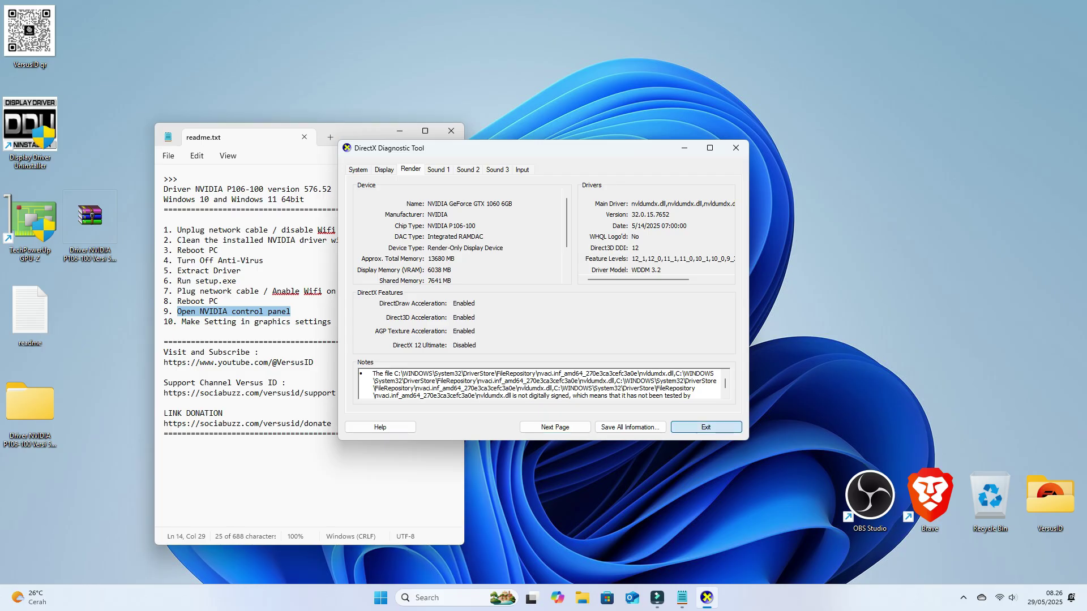
key(Return)
drag(182, 321, 331, 321)
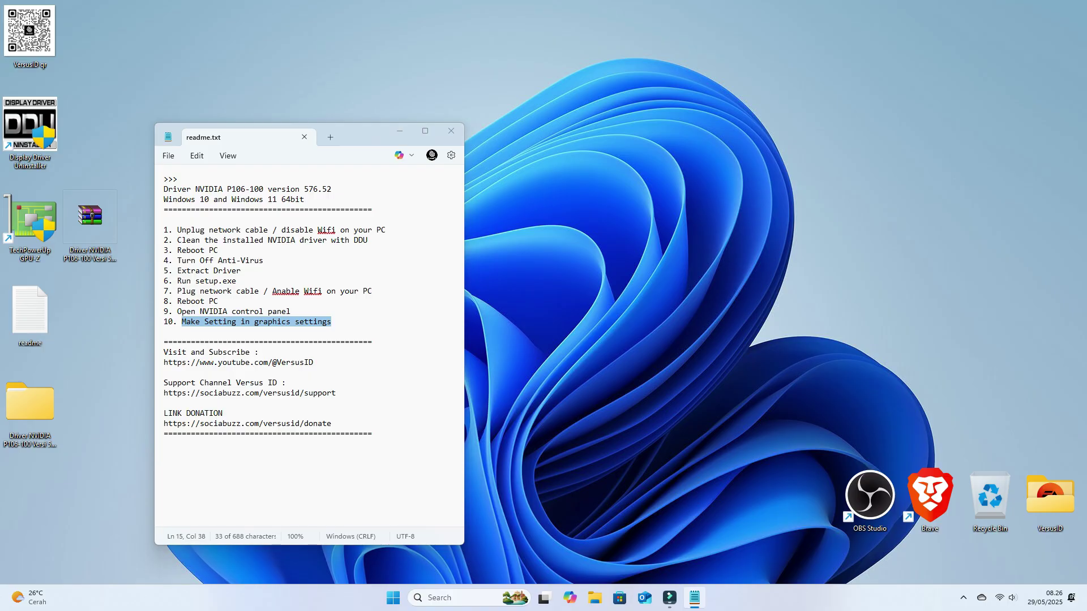
Step: In Display > Graphics, set eFootball's GPU preference to High Performance (NVIDIA GeForce GTX 1060 6GB)
right_click(580, 267)
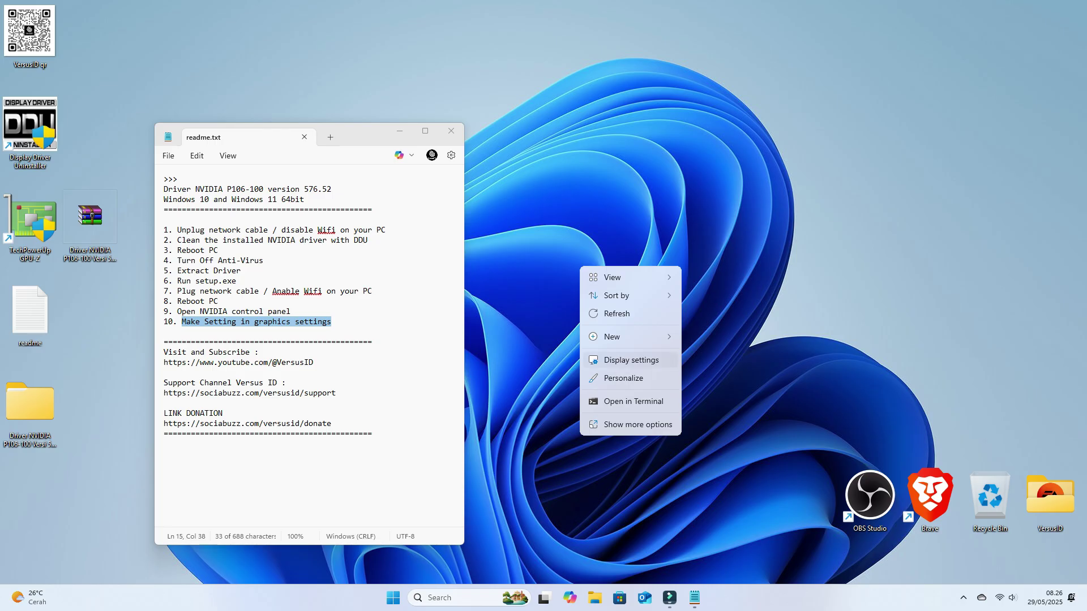
click(631, 360)
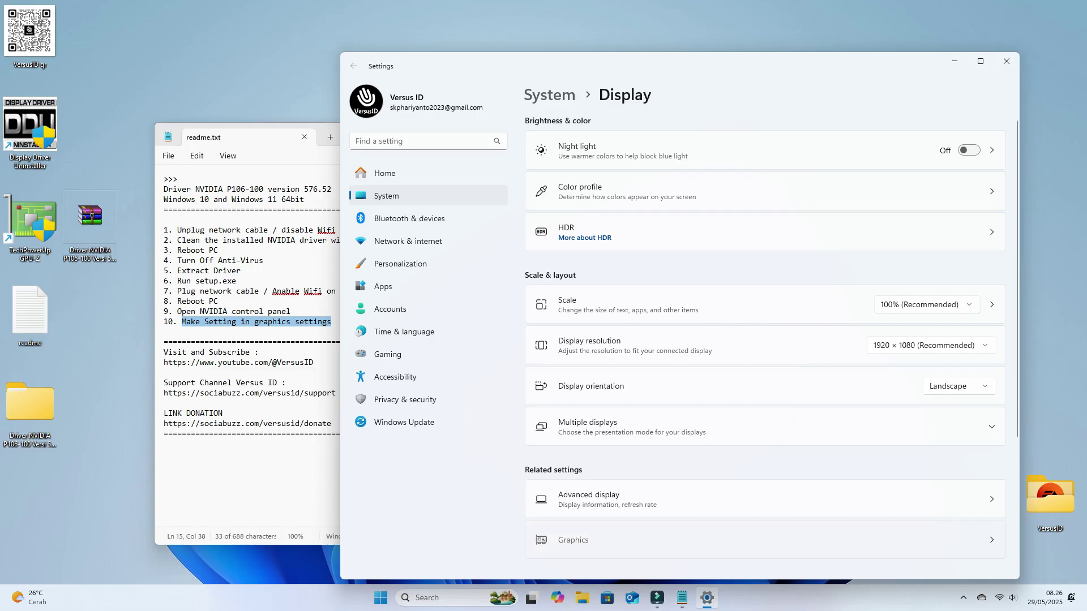
click(572, 540)
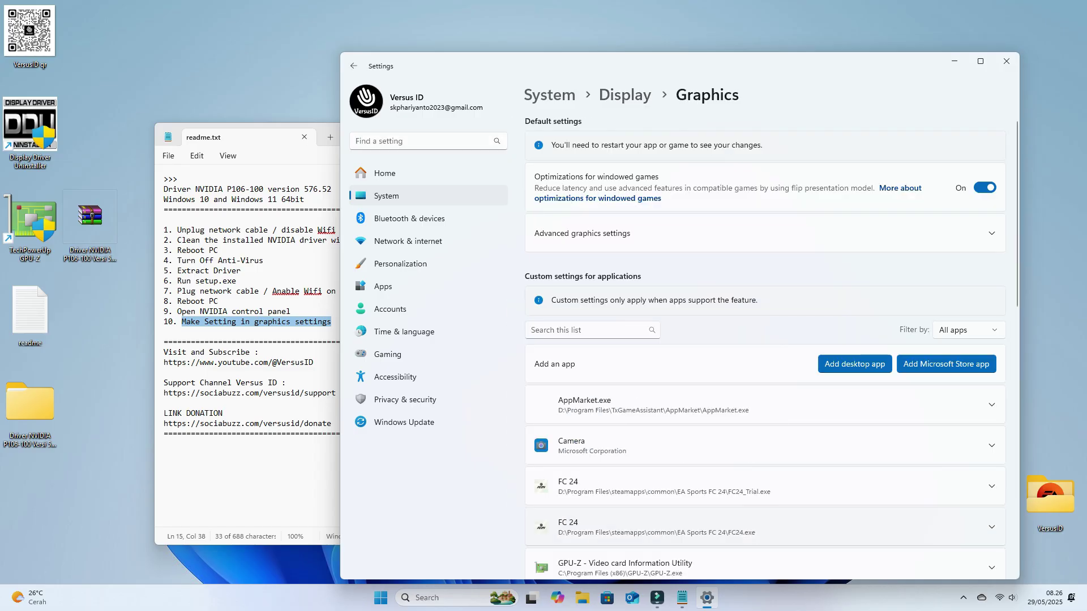
scroll(765, 346, down, 5)
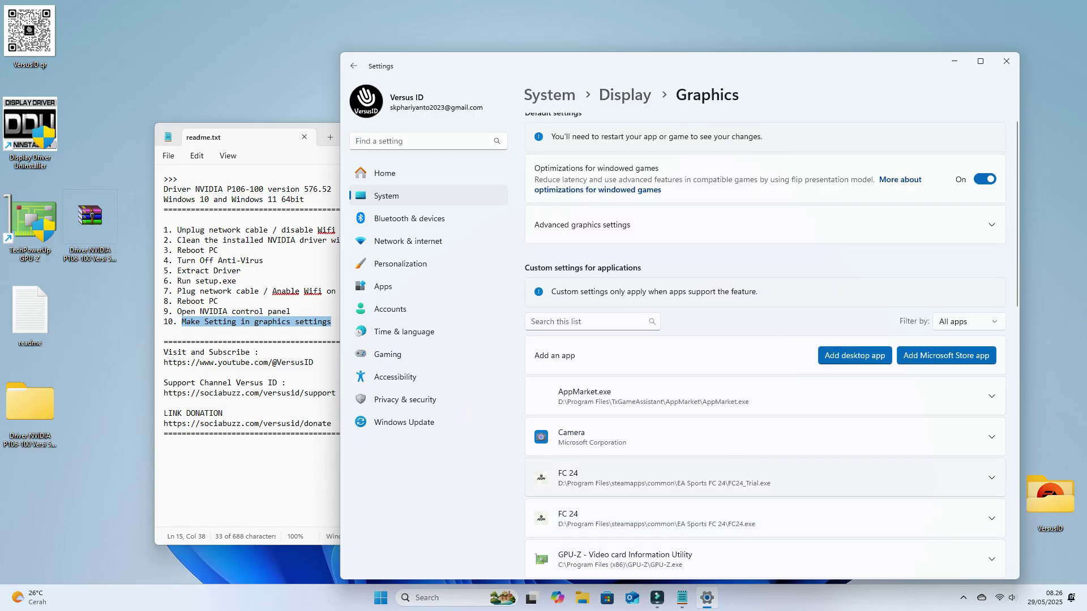
scroll(765, 481, down, 3)
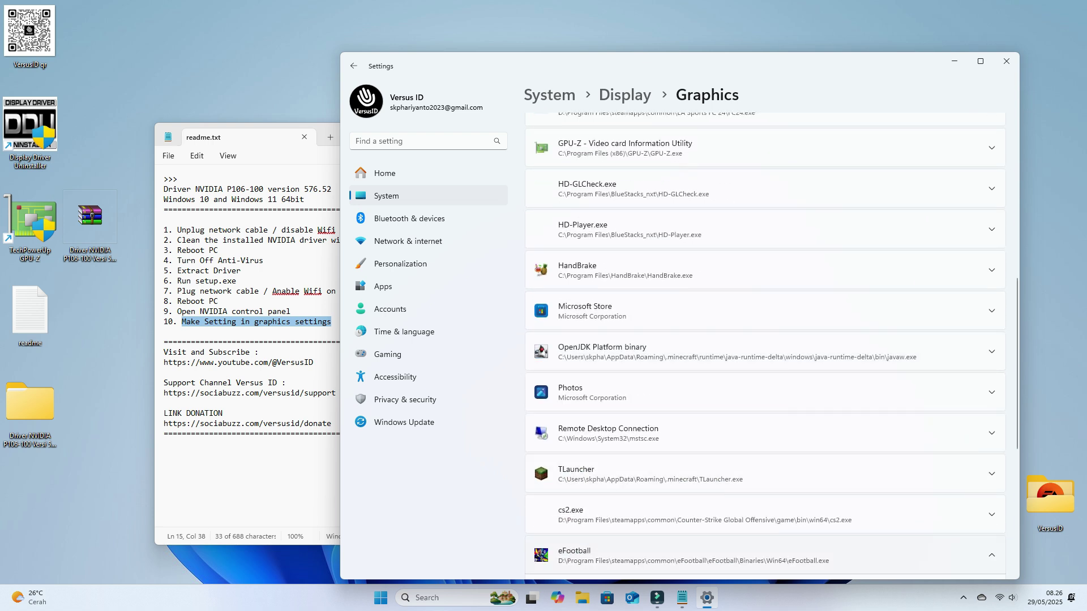
click(764, 555)
scroll(764, 396, down, 5)
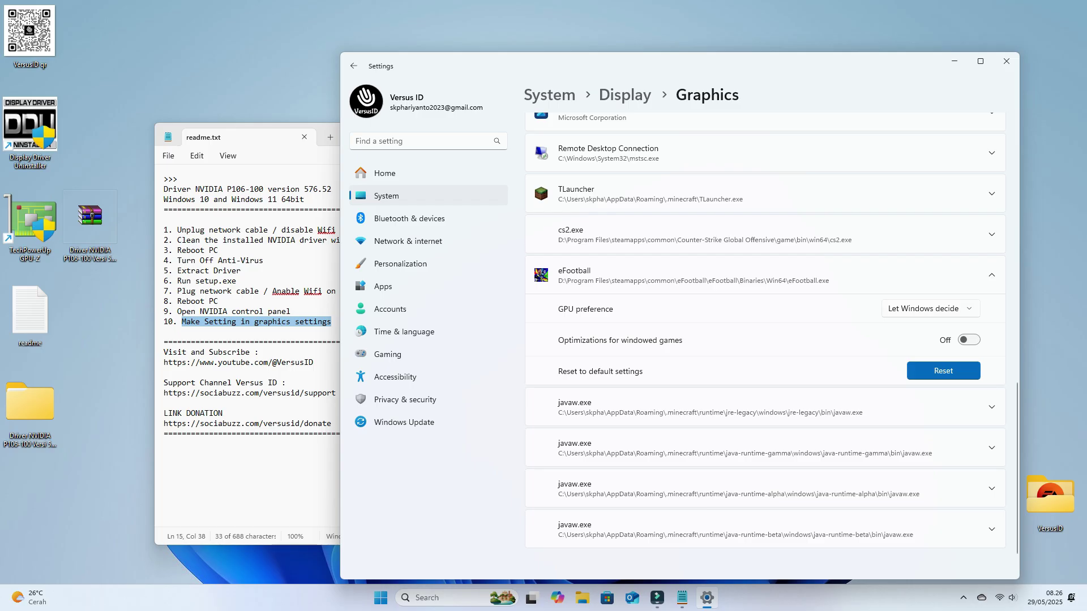
click(930, 308)
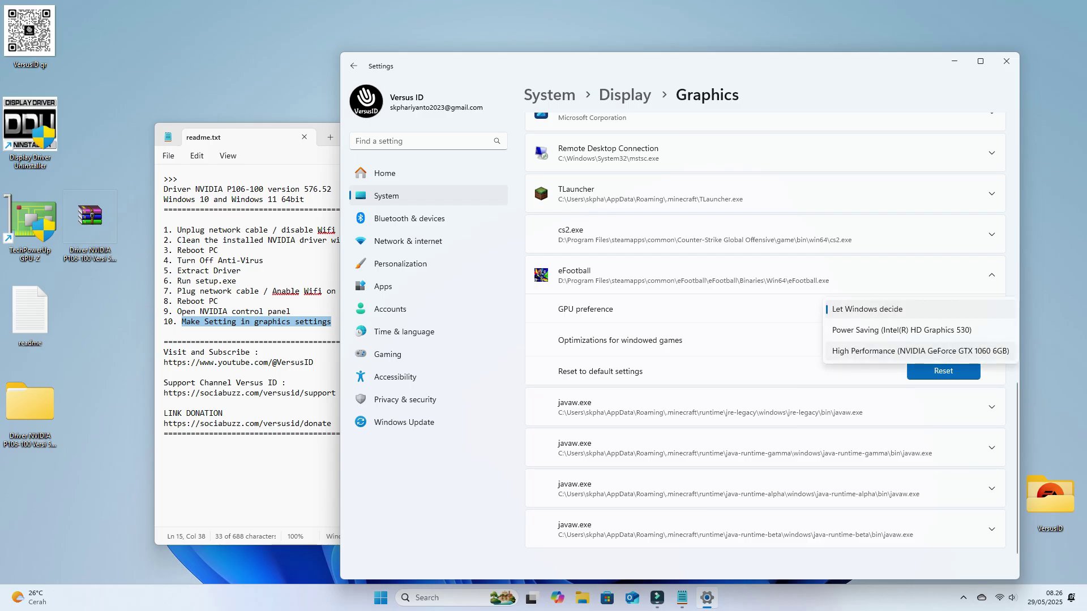
click(920, 351)
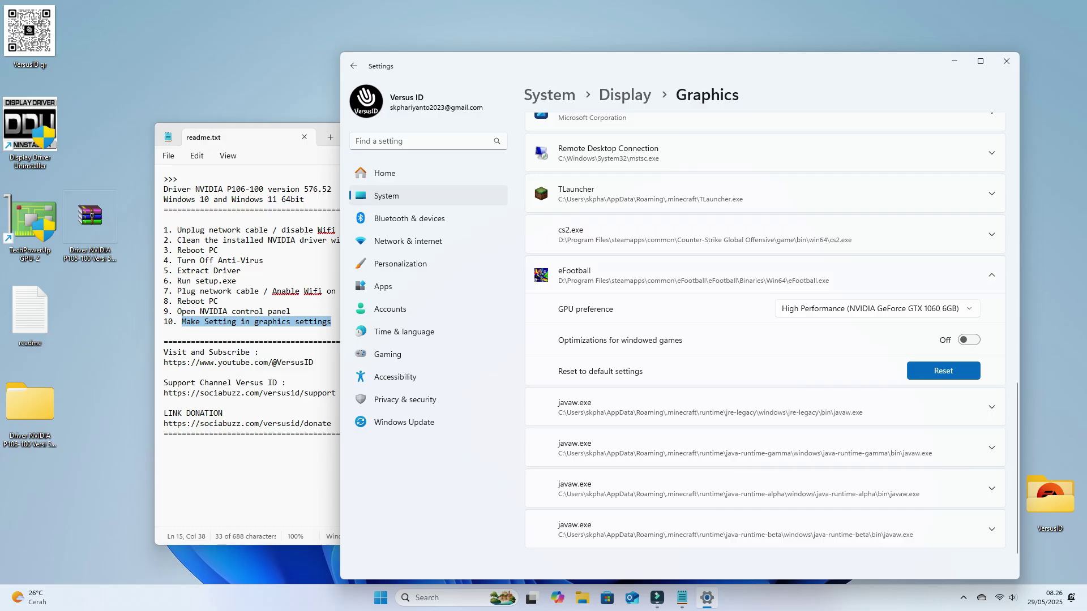
Step: Close Settings and launch Steam from the hidden system tray icons
click(1007, 61)
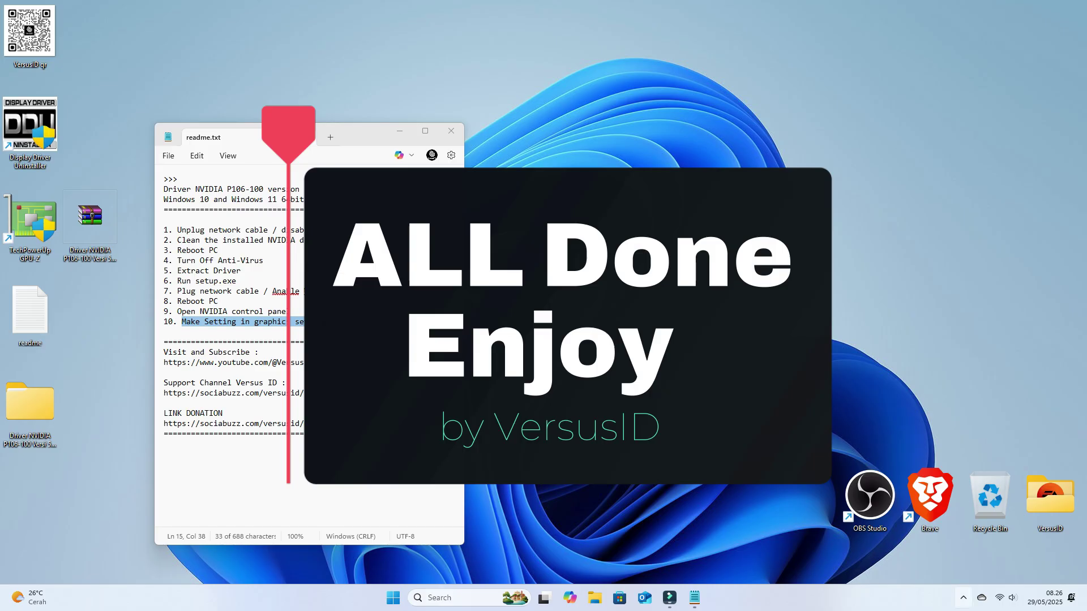
click(963, 597)
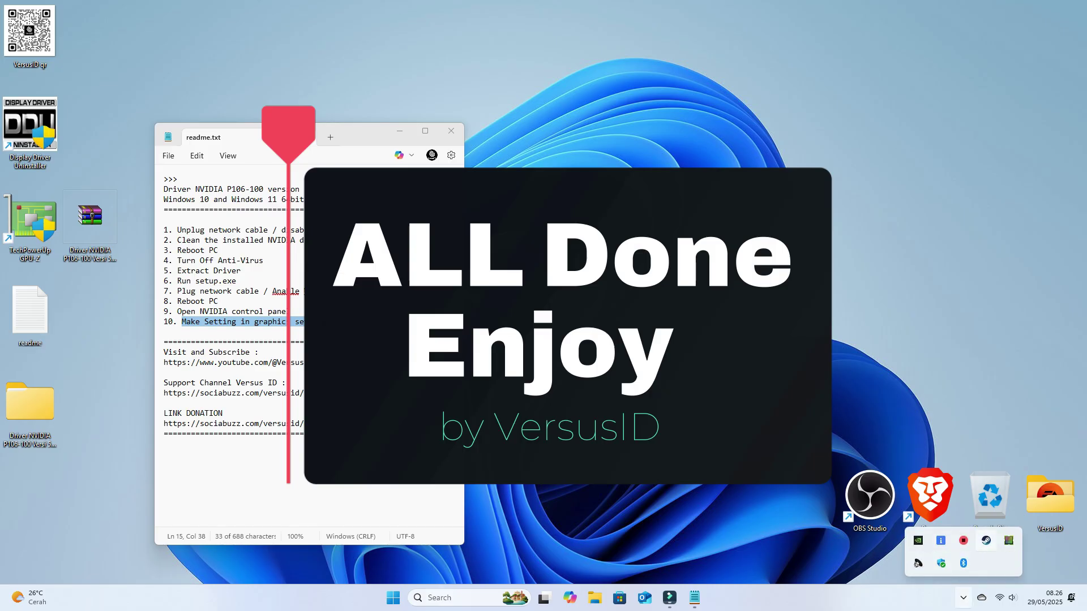
click(986, 540)
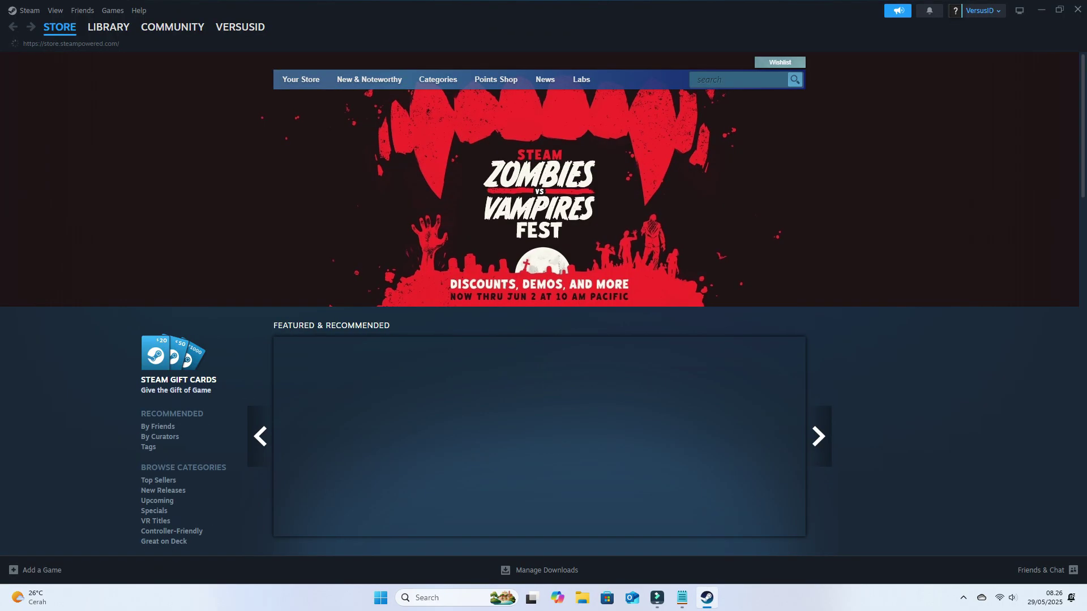
Step: From eFootball's Steam library page, use Manage > Browse local files to open its install folder
click(109, 27)
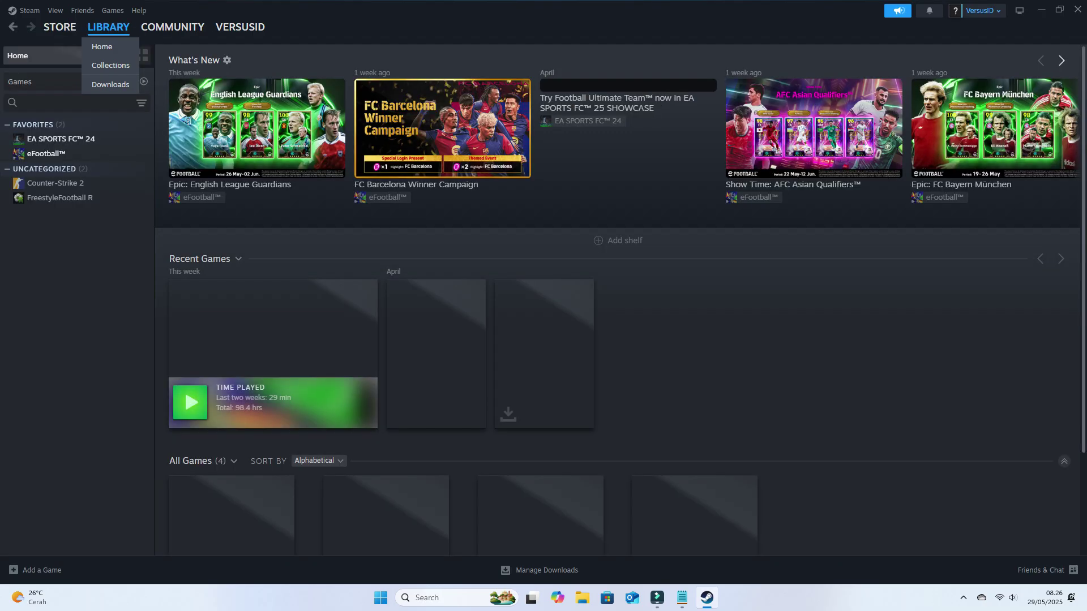
click(46, 153)
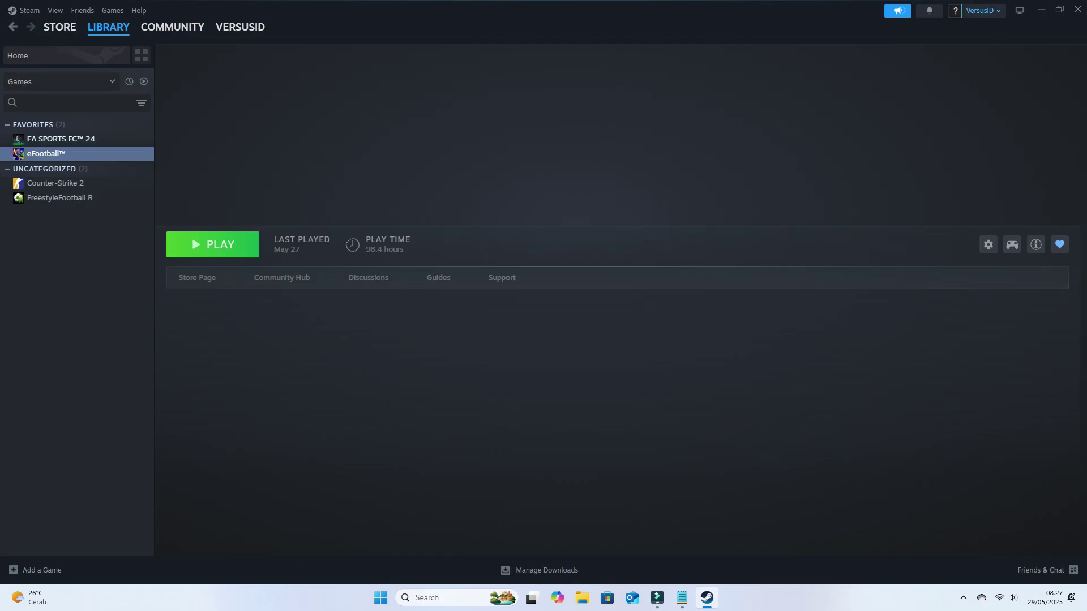
click(988, 244)
mouse_move(1013, 303)
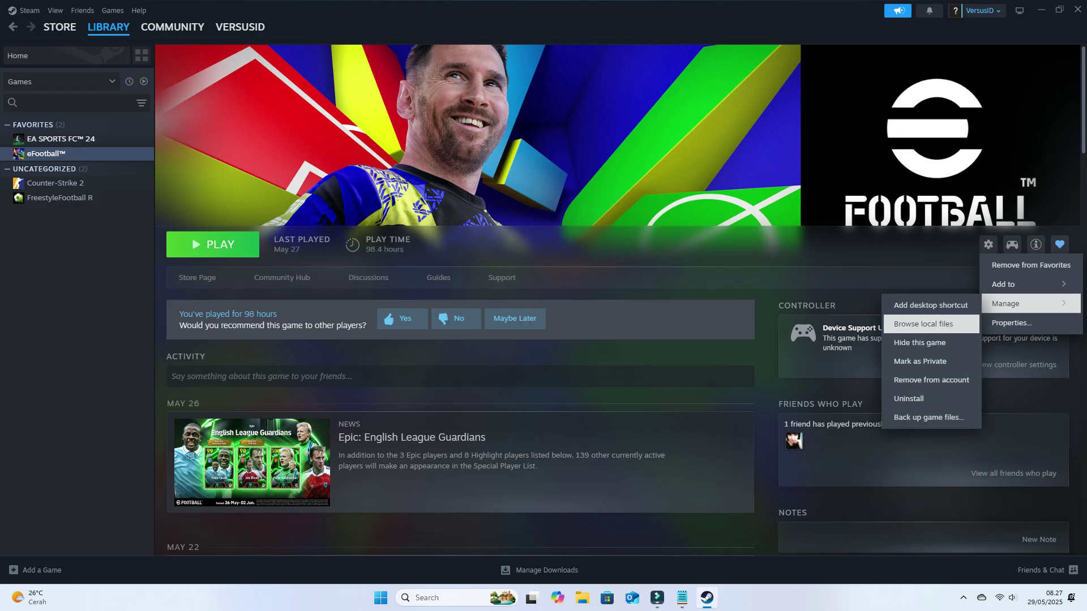
click(923, 324)
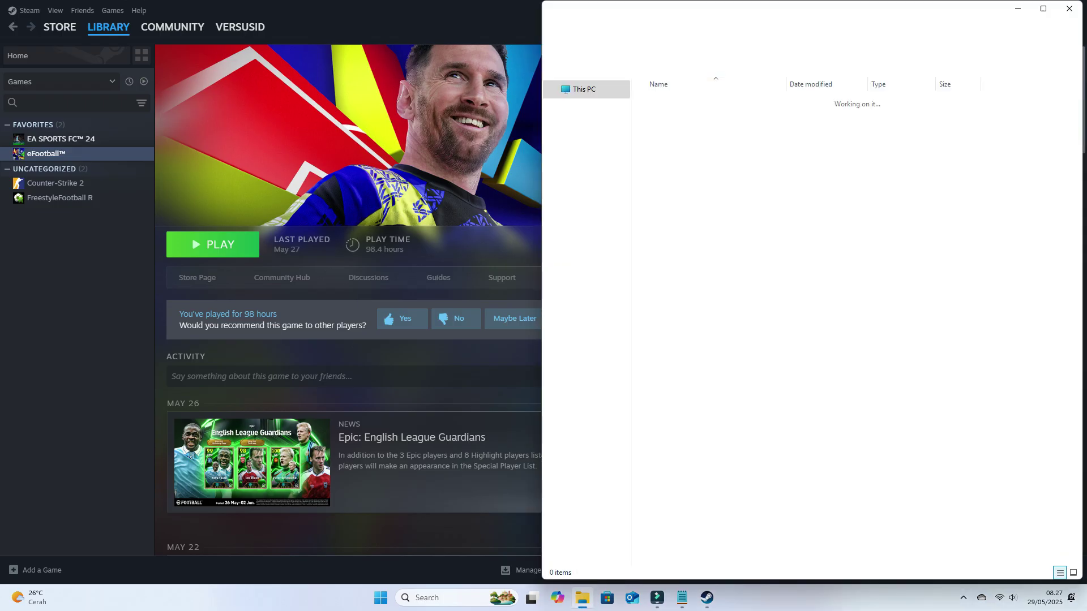
Step: Launch the eFootball Settings application and set the screen mode to Layar Penuh Berjendela
click(666, 181)
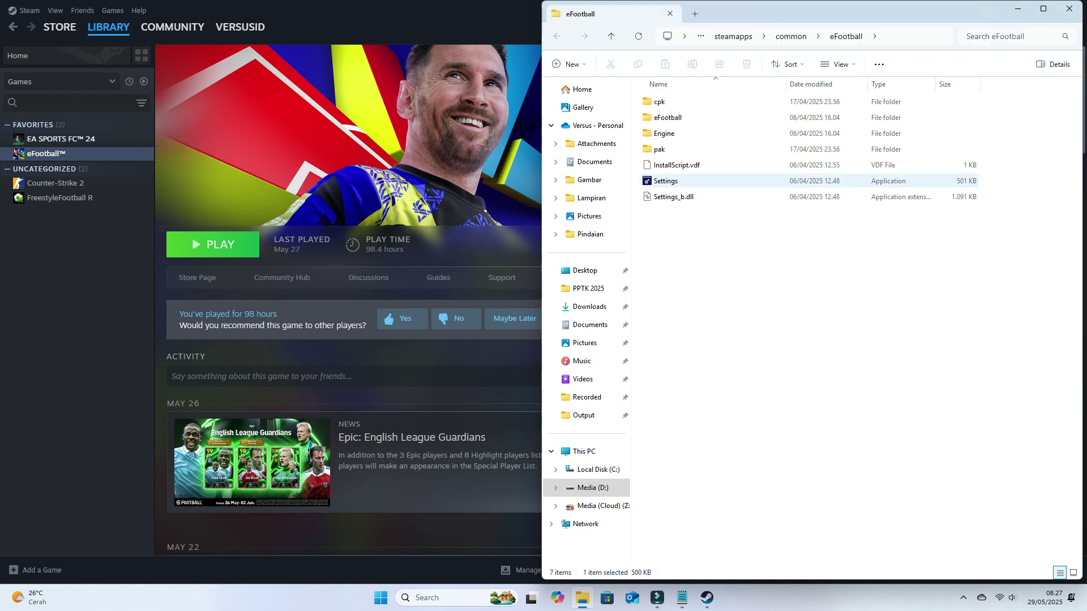
key(Return)
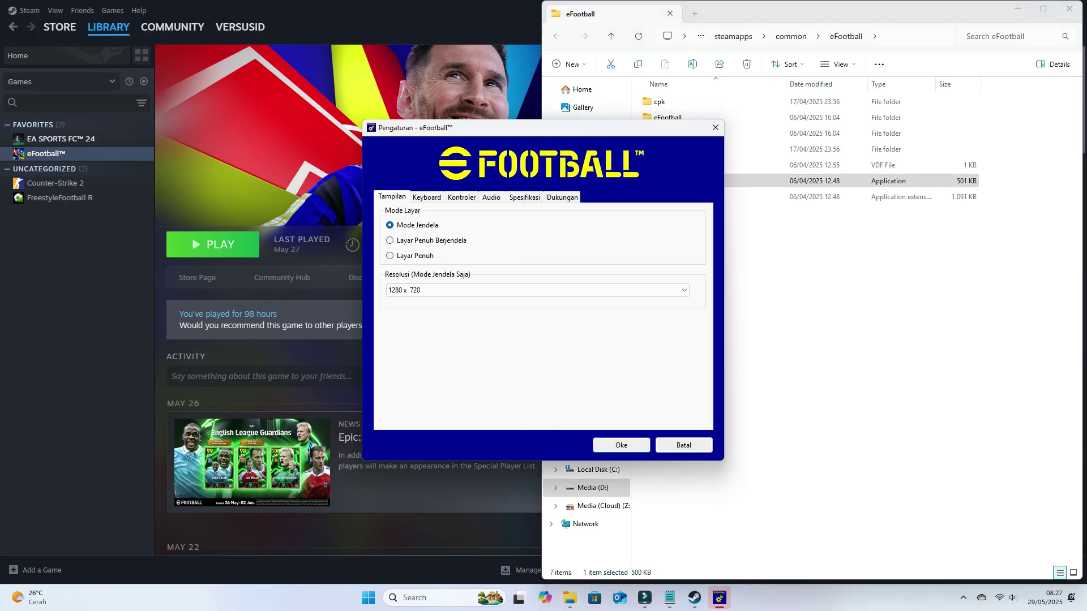
click(390, 241)
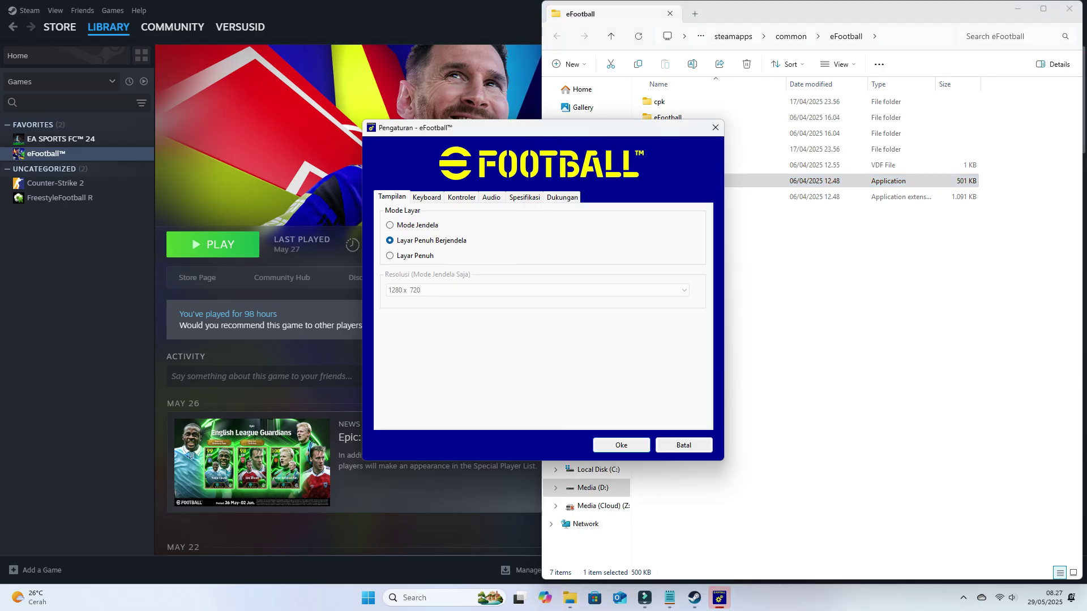
Step: On the Spesifikasi tab, keep NVIDIA GeForce GTX 1060 6GB as the GPU and save with Oke
click(524, 197)
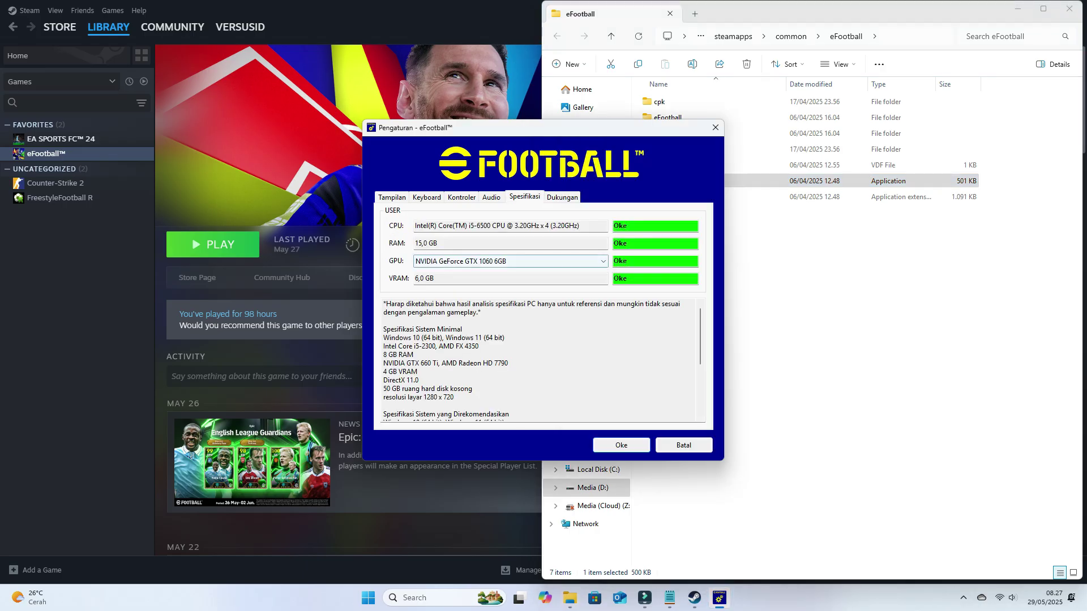
click(509, 261)
key(Return)
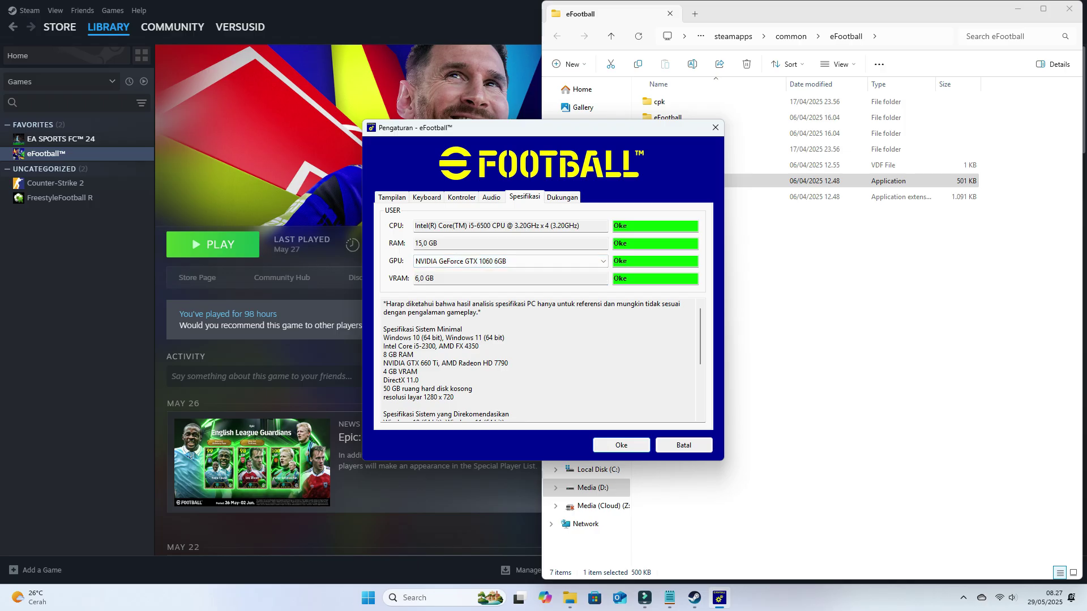
click(621, 445)
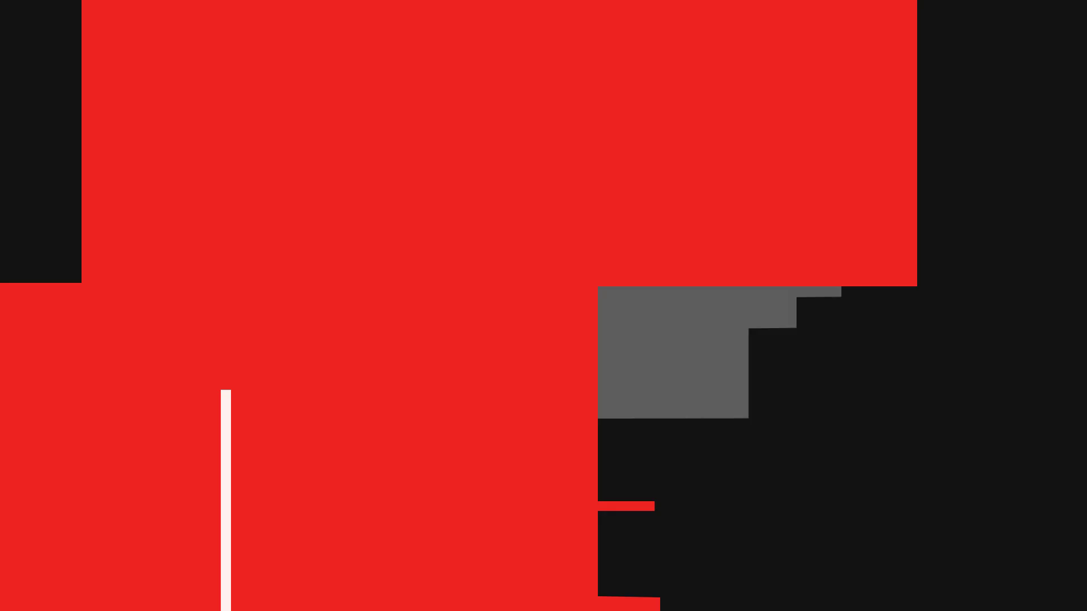